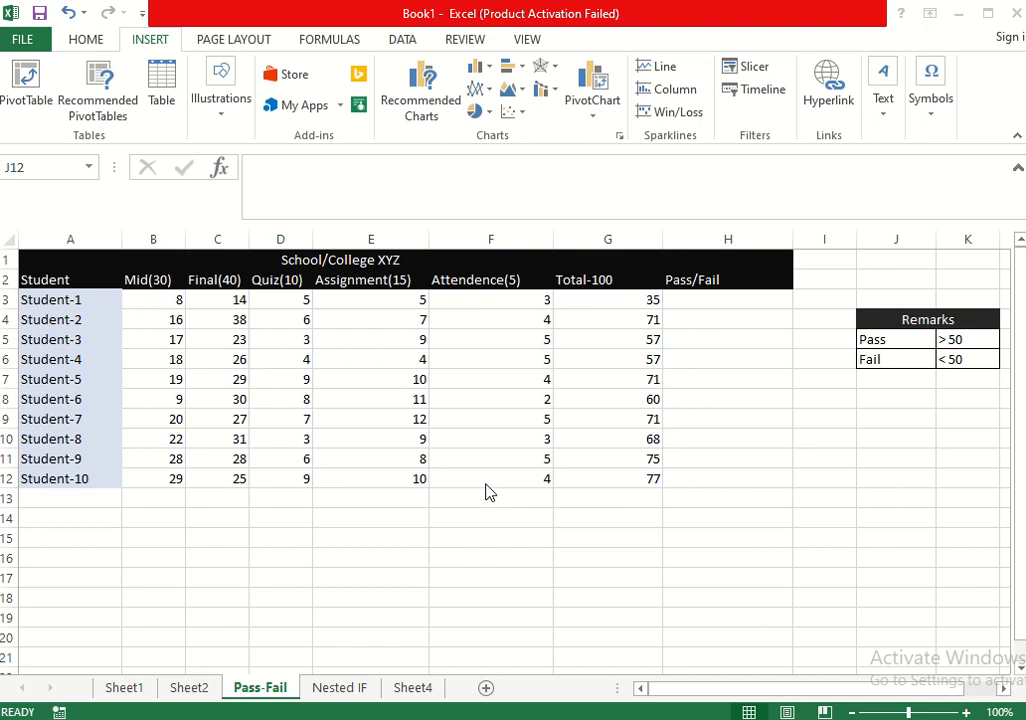
Look over the Nested IF sheet's grade table, and inspect Student-1's total formula in G3 of the Pass-Fail sheet
{"action": "left_click", "coordinate": [694, 300]}
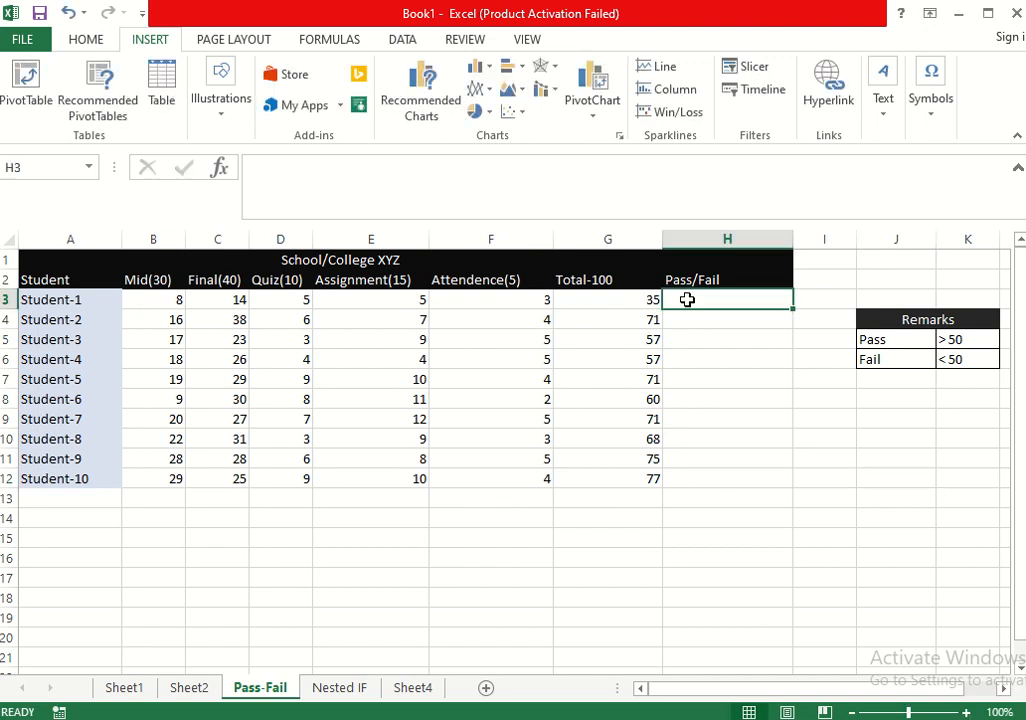
{"action": "left_click", "coordinate": [336, 690]}
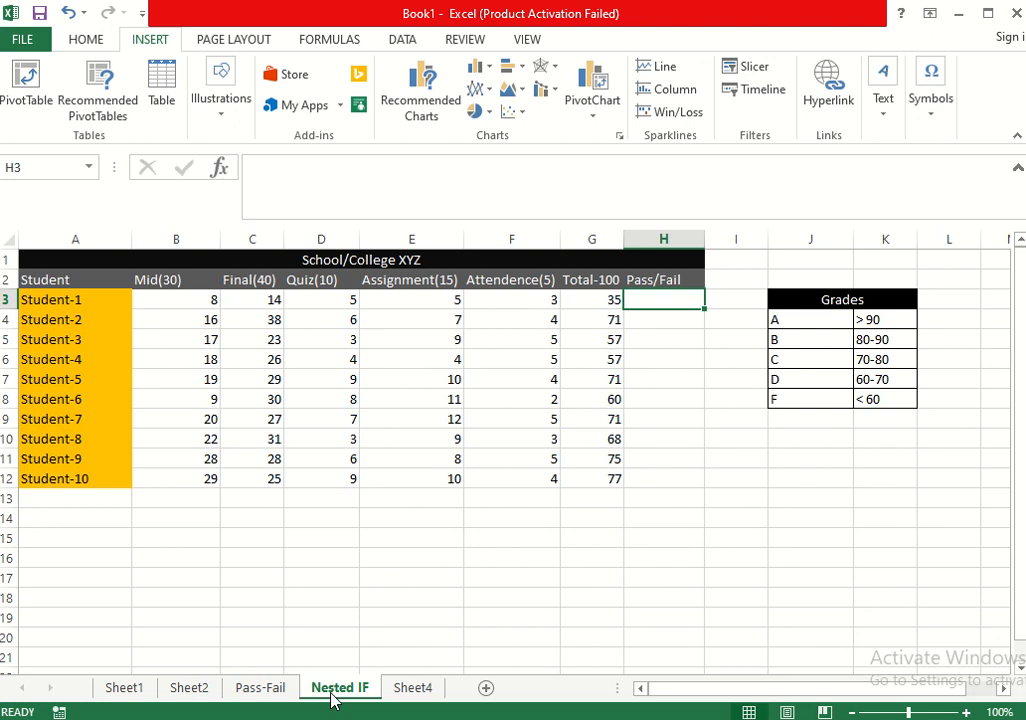
{"action": "left_click", "coordinate": [256, 689]}
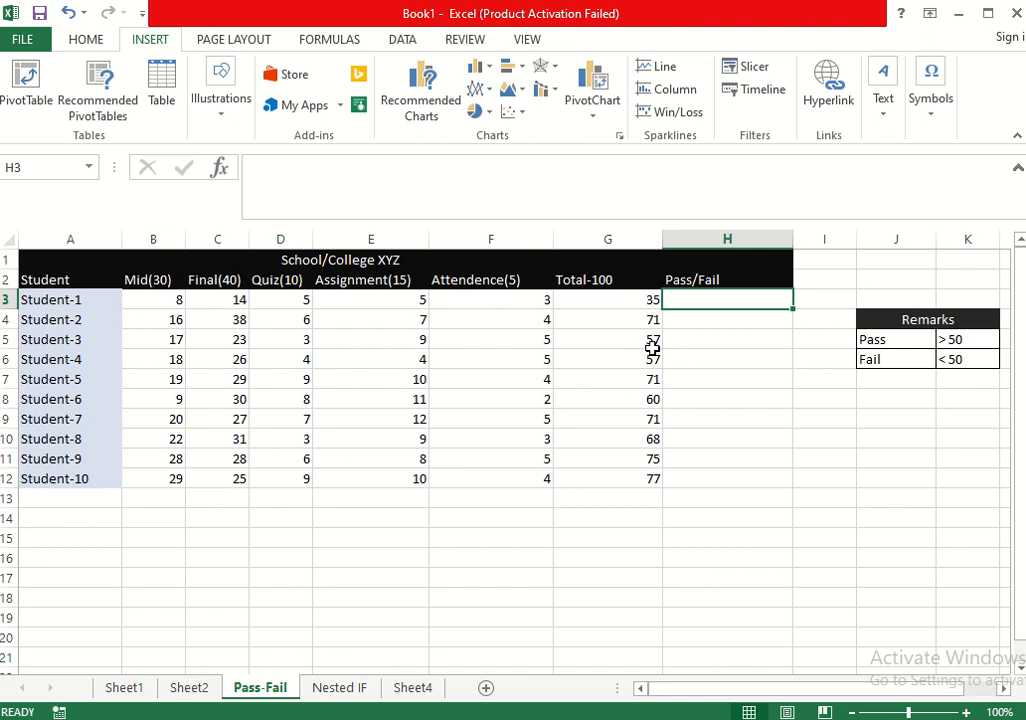
{"action": "left_click", "coordinate": [650, 302]}
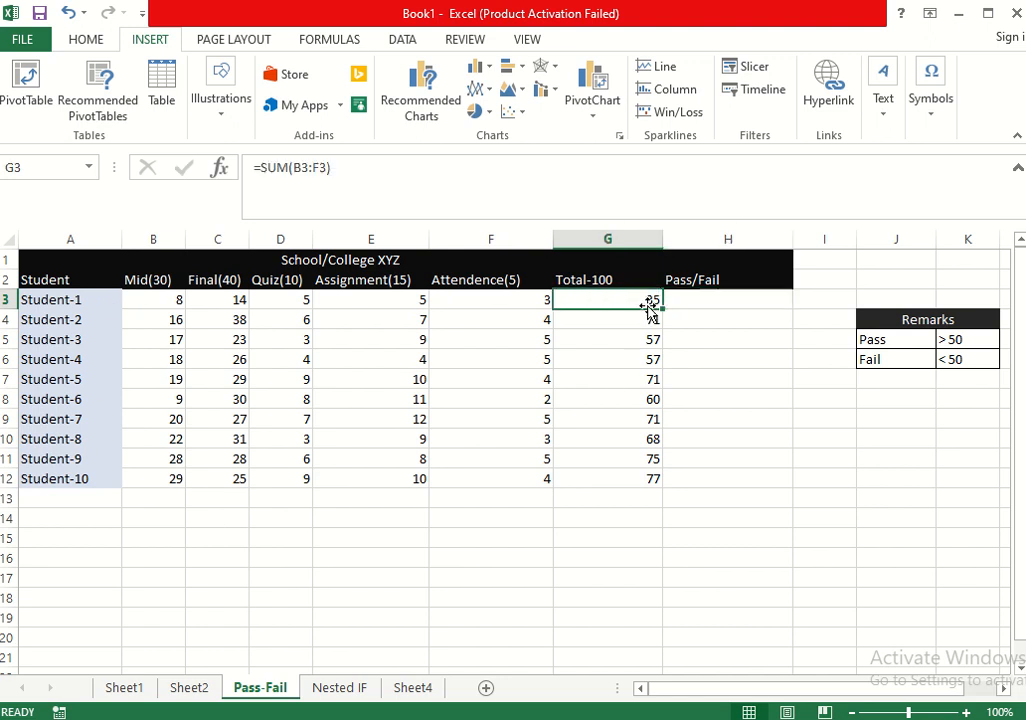
In H3 of the Pass-Fail sheet, start an IF formula with the logical test G3>50
{"action": "left_click", "coordinate": [699, 300]}
{"action": "double_click", "coordinate": [701, 300]}
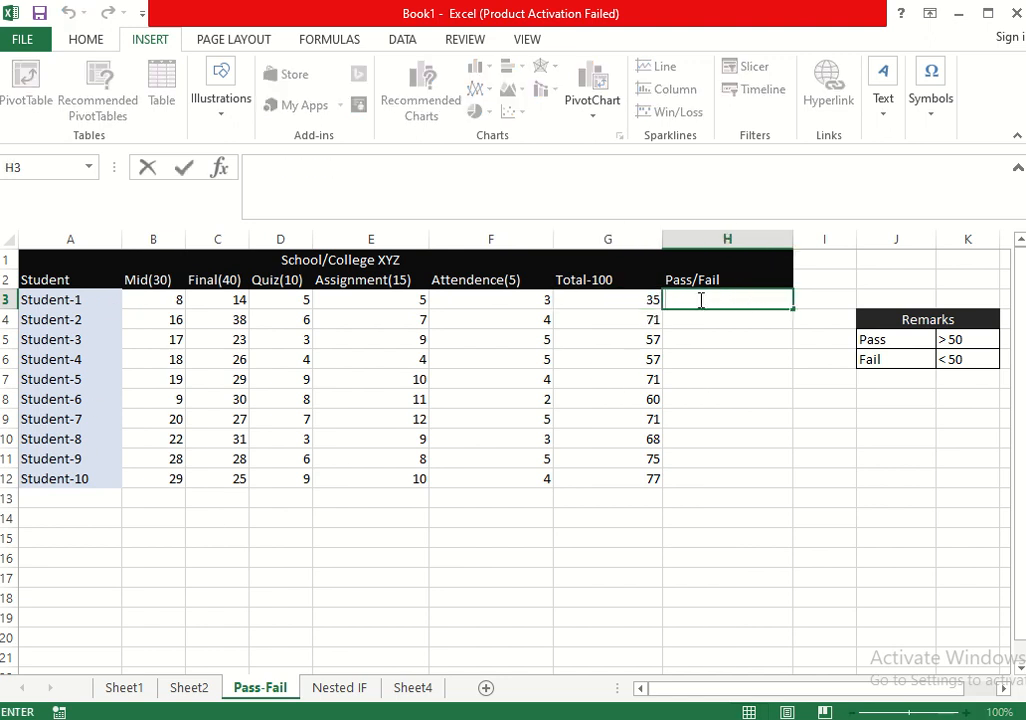
{"action": "type", "text": "="}
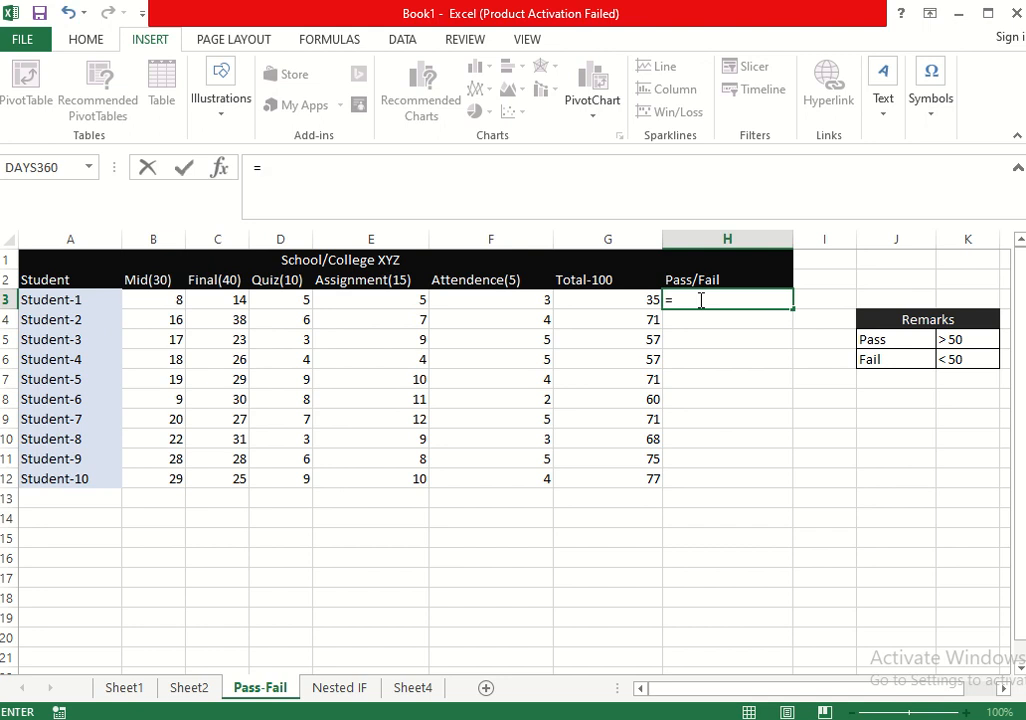
{"action": "type", "text": "IF"}
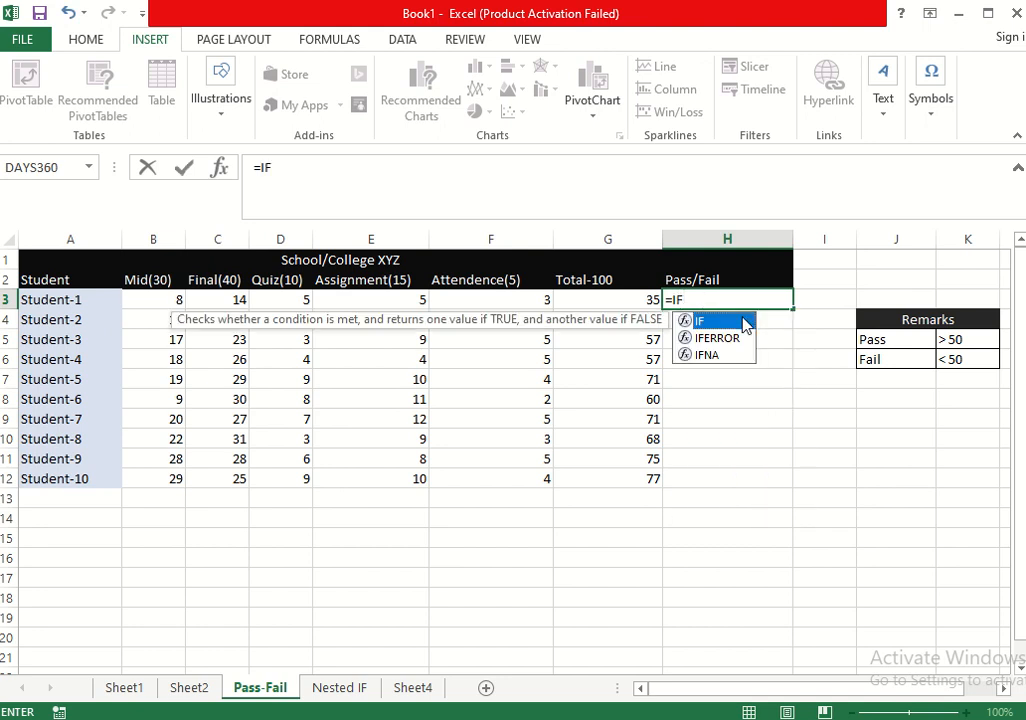
{"action": "double_click", "coordinate": [744, 321]}
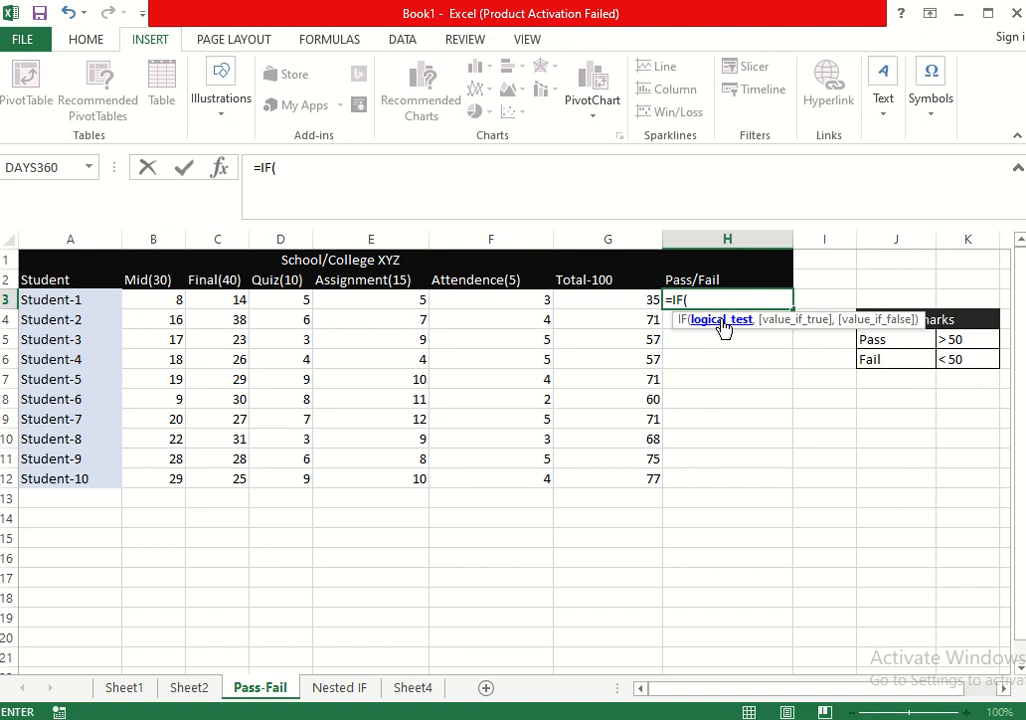
{"action": "left_click", "coordinate": [640, 300]}
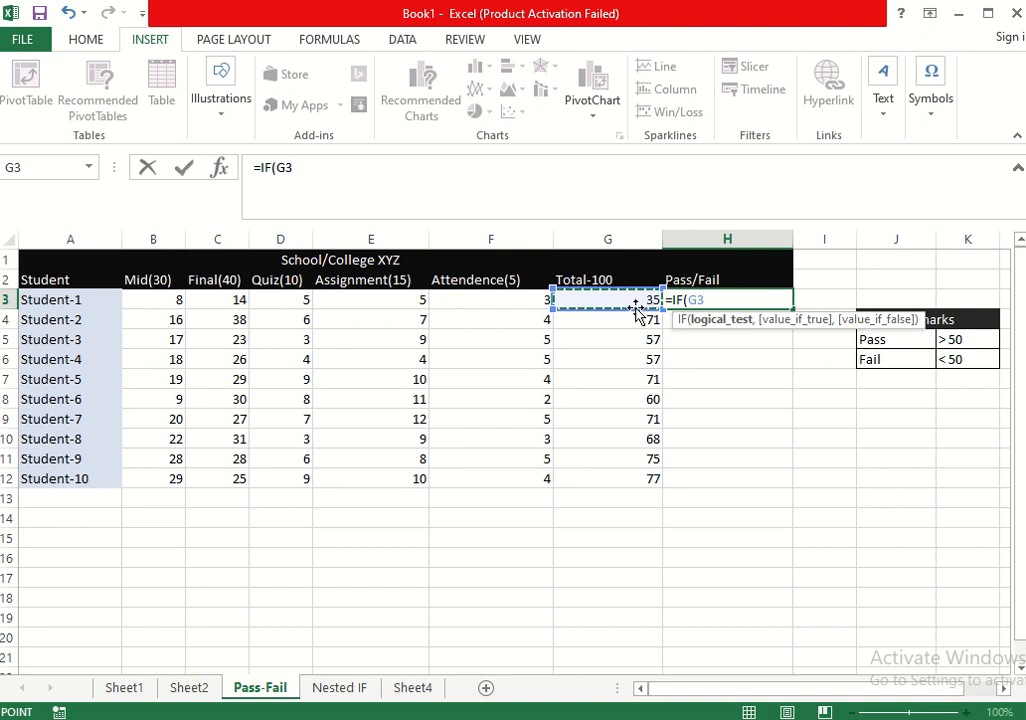
{"action": "type", "text": ">50"}
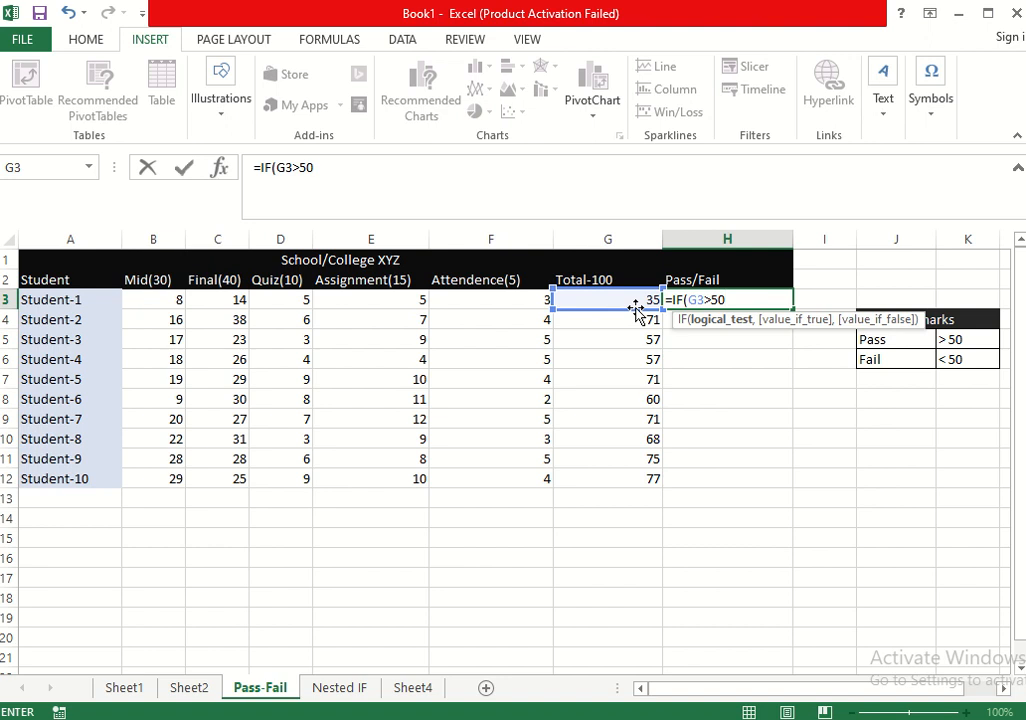
{"action": "type", "text": ","}
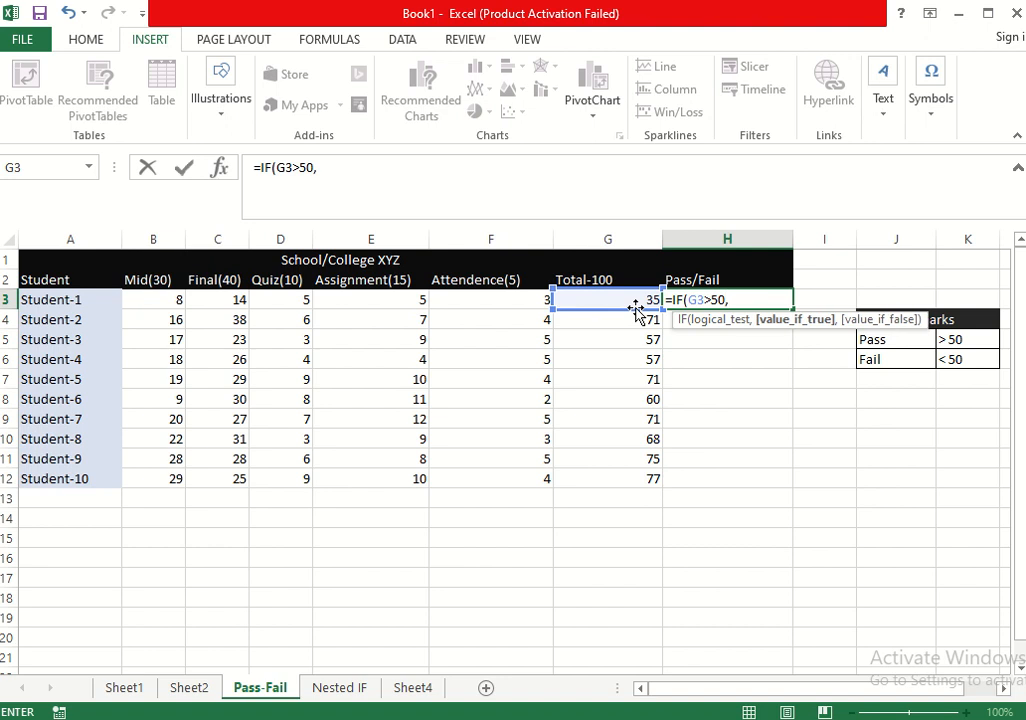
Try to complete the H3 formula with "Pass" as the true value and 'Fail" as the false value
{"action": "type", "text": "\""}
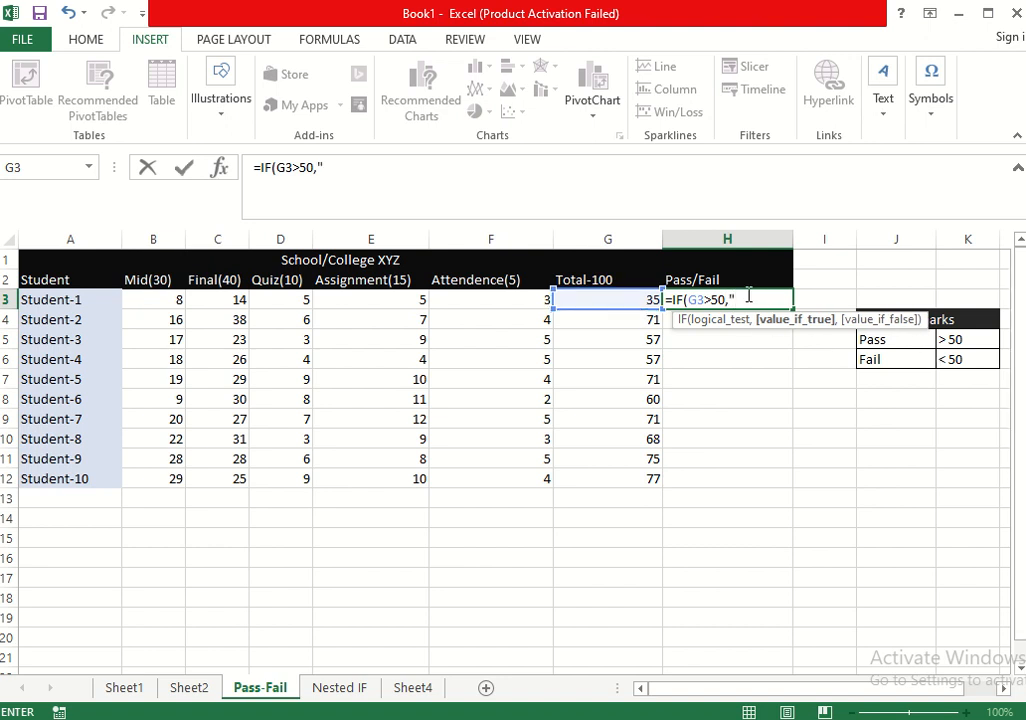
{"action": "type", "text": "Pass\","}
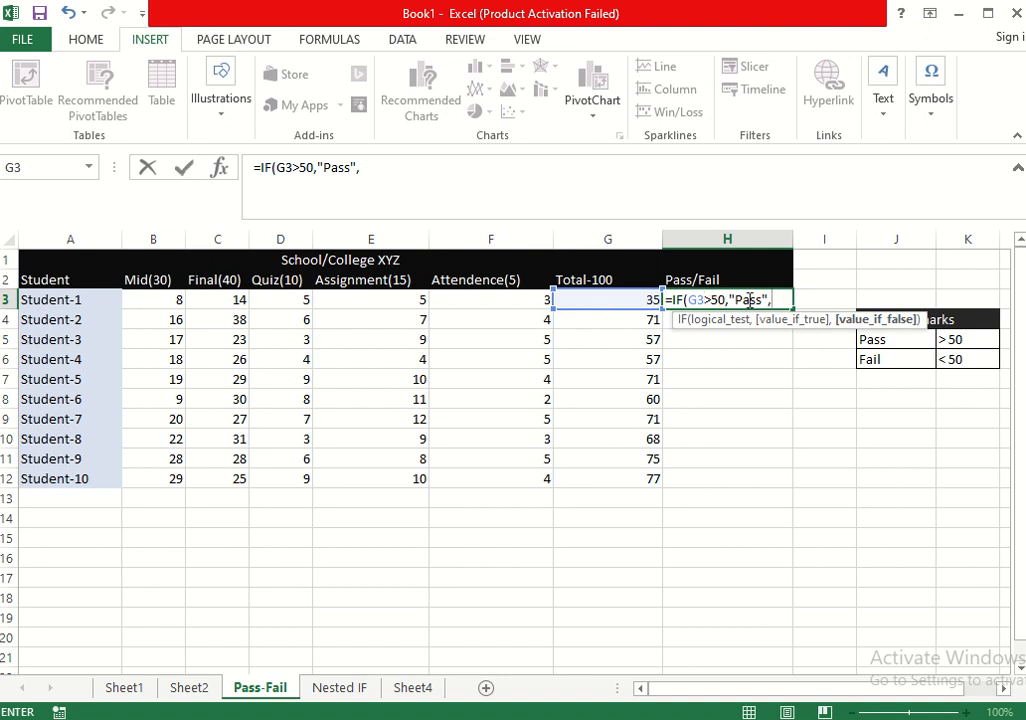
{"action": "type", "text": "'Fa"}
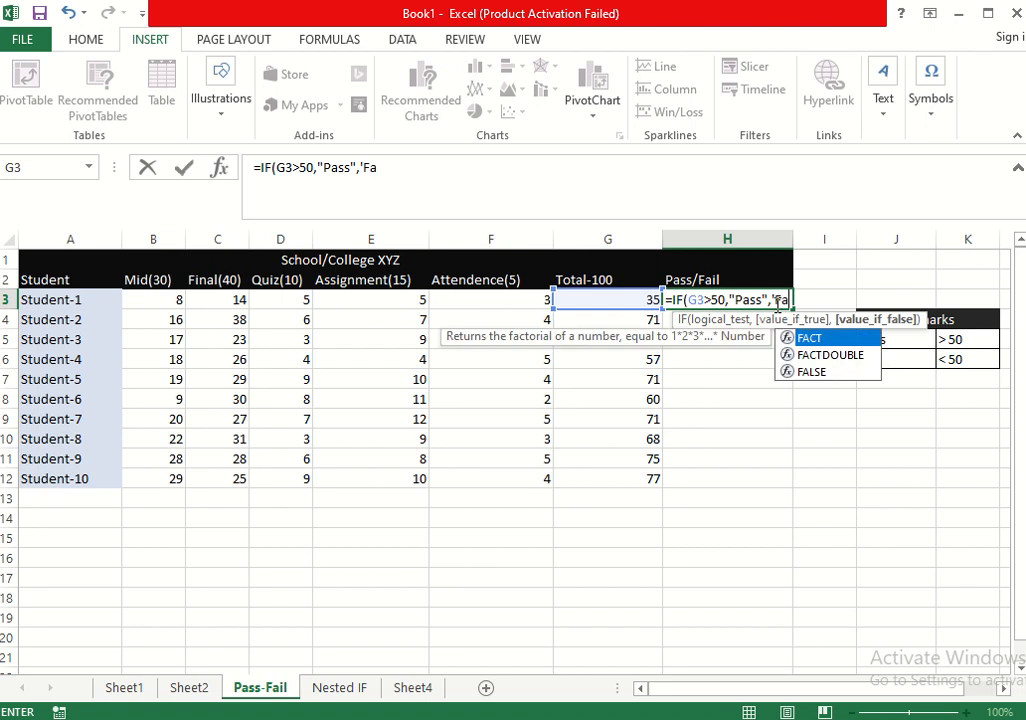
{"action": "type", "text": "il\""}
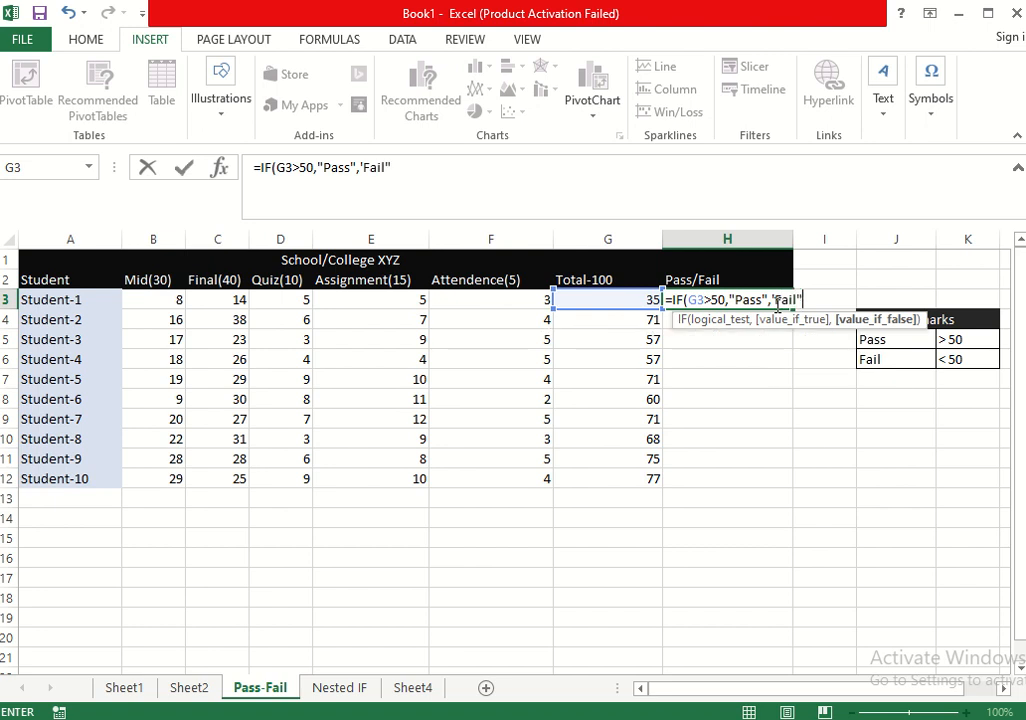
{"action": "type", "text": ")"}
{"action": "key", "text": "Return"}
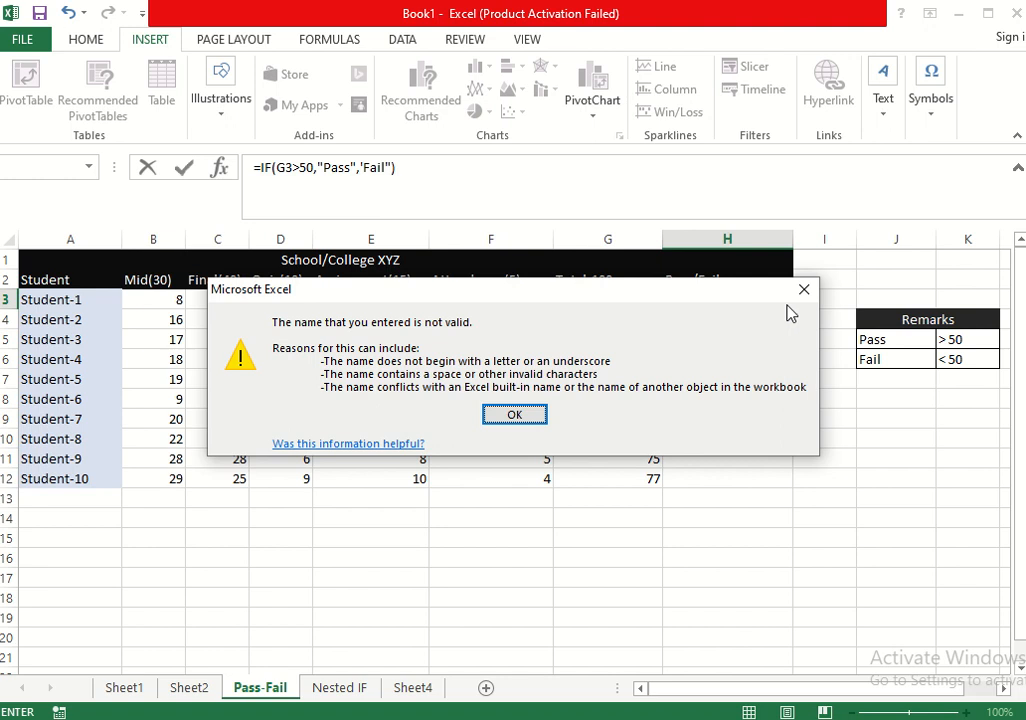
Correct the opening quote so H3 reads =IF(G3>50,"Pass","Fail"), and fill the formula down to H12
{"action": "left_click", "coordinate": [803, 291]}
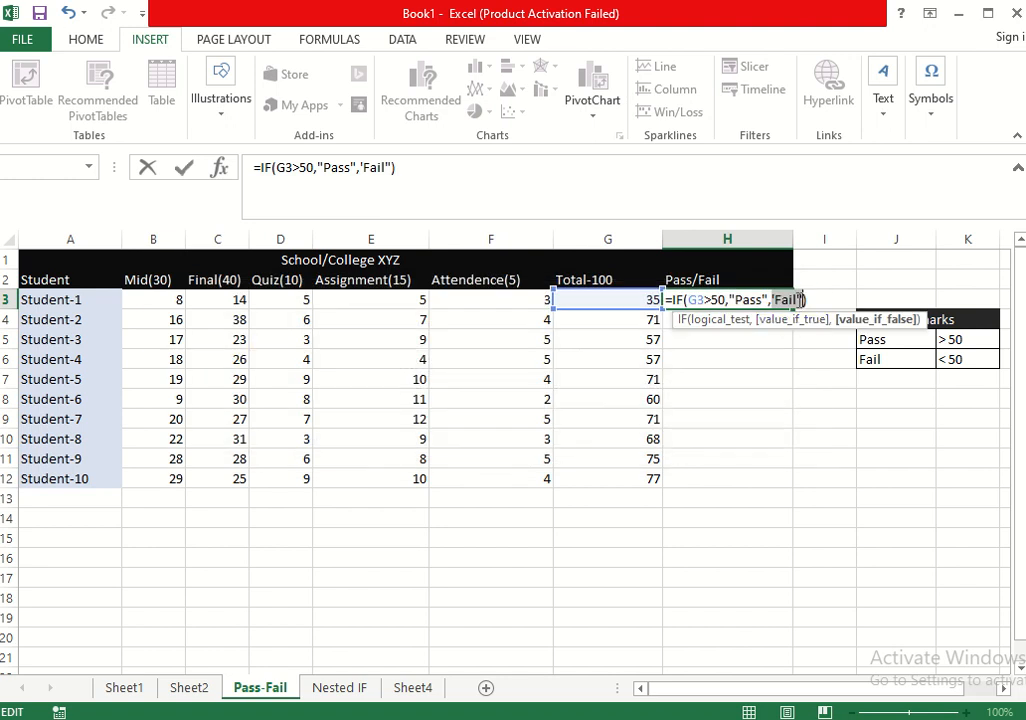
{"action": "left_click", "coordinate": [811, 299]}
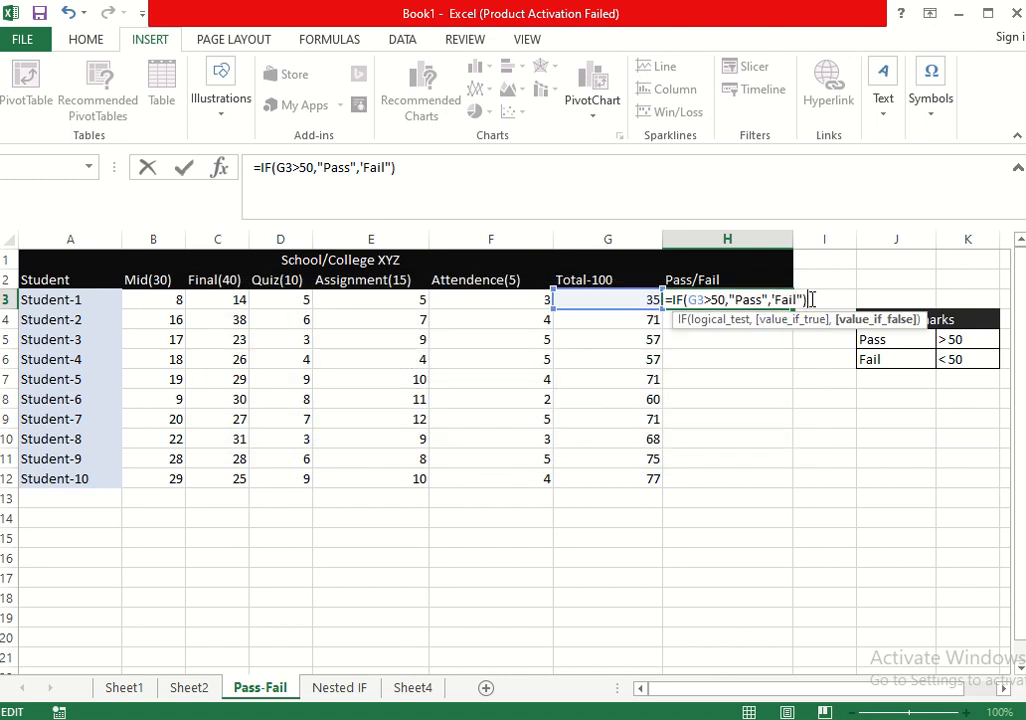
{"action": "left_click", "coordinate": [778, 299]}
{"action": "key", "text": "BackSpace"}
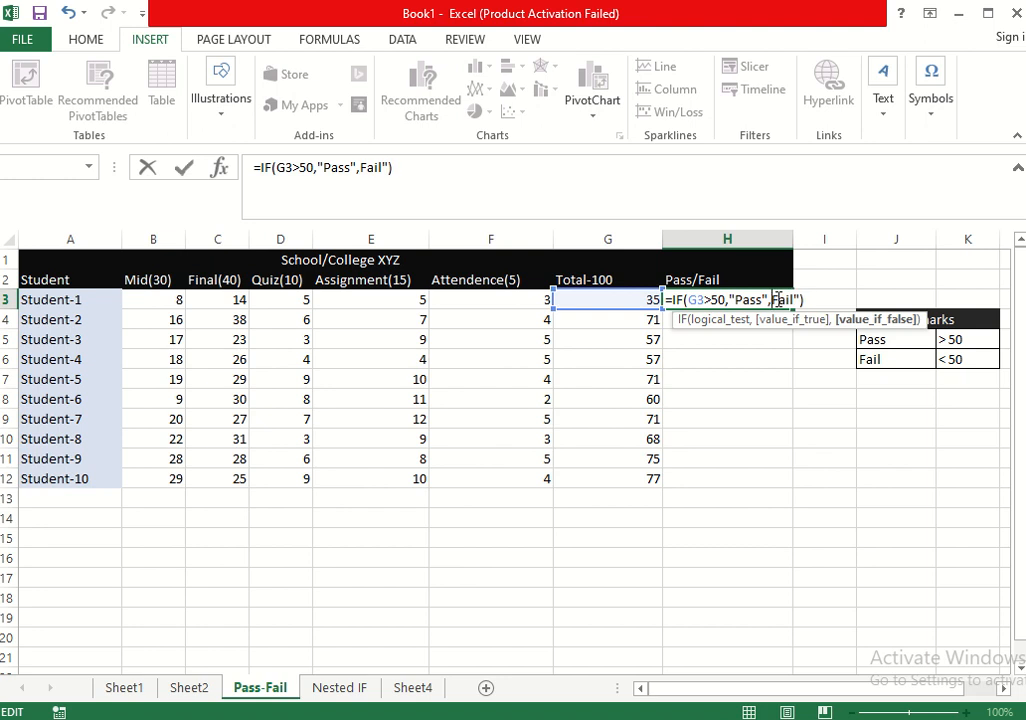
{"action": "type", "text": "\""}
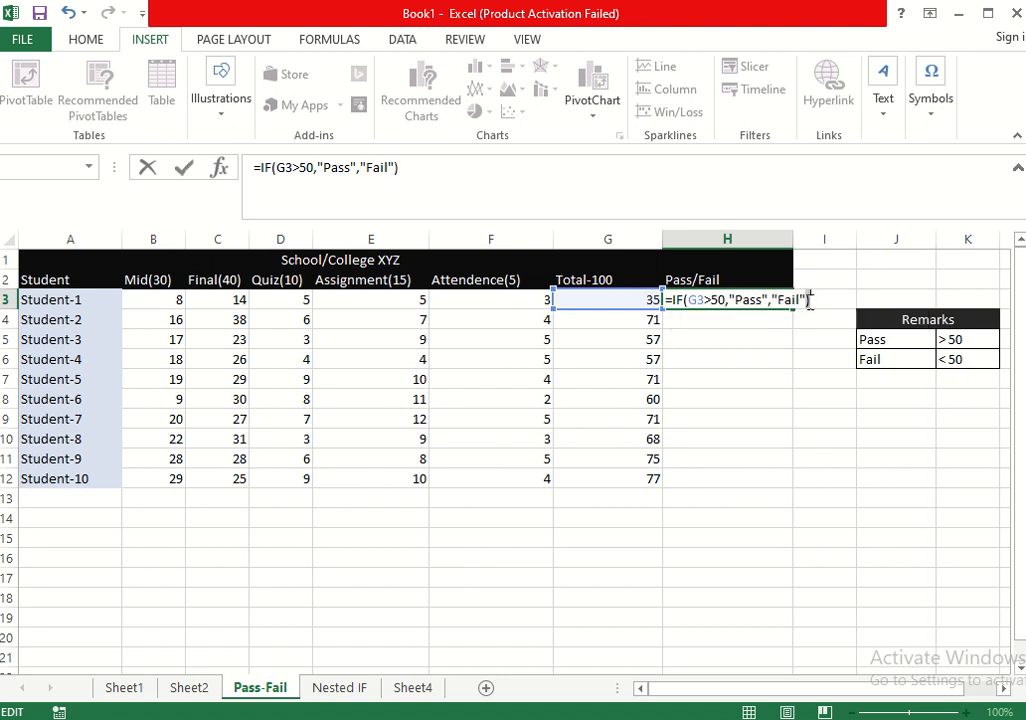
{"action": "key", "text": "Return"}
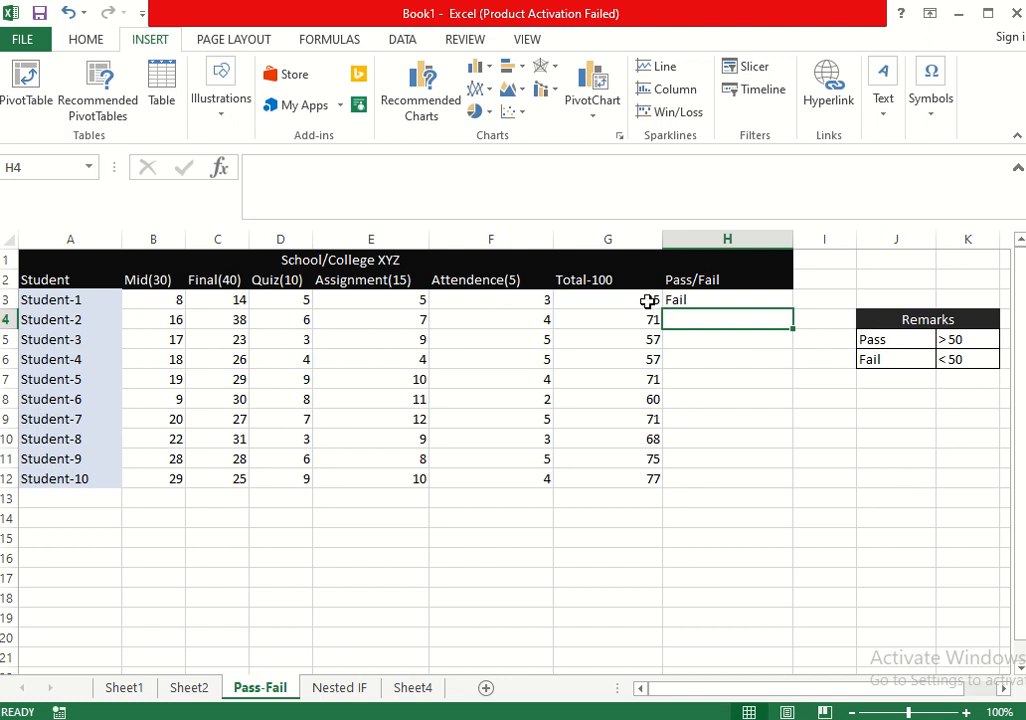
{"action": "left_click", "coordinate": [740, 299]}
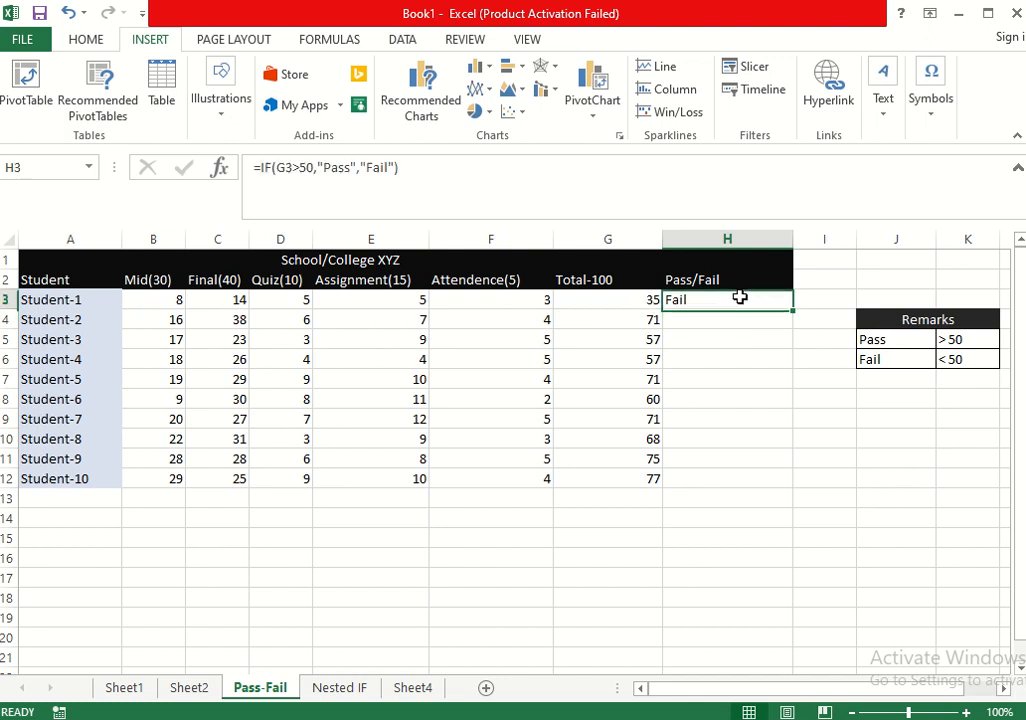
{"action": "left_click_drag", "start_coordinate": [792, 310], "coordinate": [788, 483]}
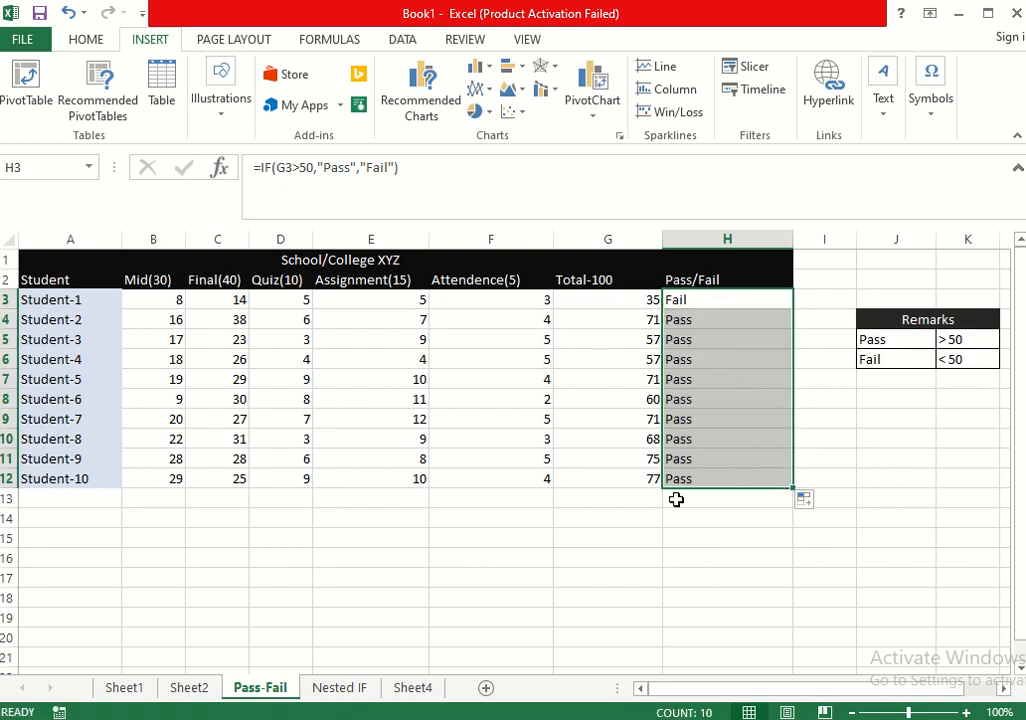
In H3 of the Nested IF sheet, start an IF formula that tests G3>=90 and returns "A" when true
{"action": "left_click", "coordinate": [339, 688]}
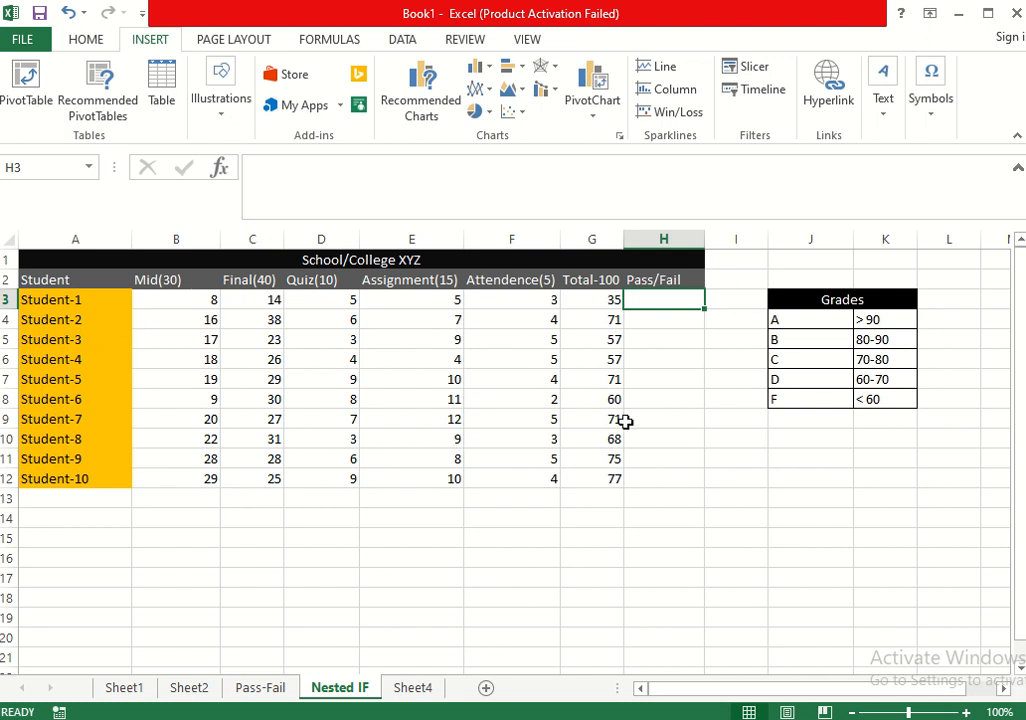
{"action": "double_click", "coordinate": [658, 300]}
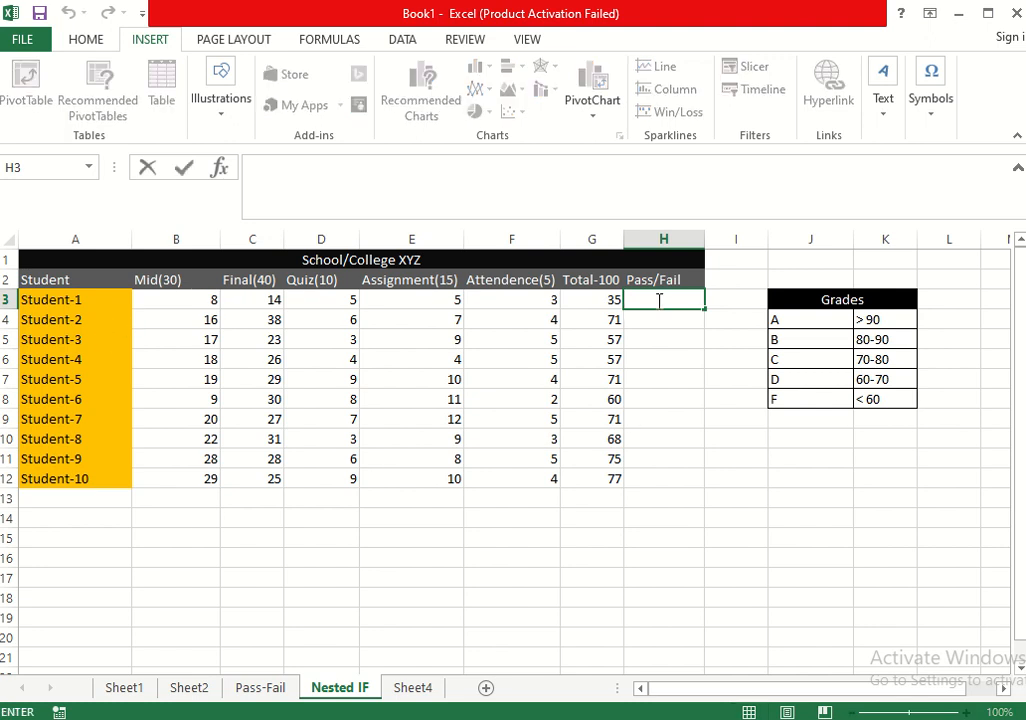
{"action": "type", "text": "=if"}
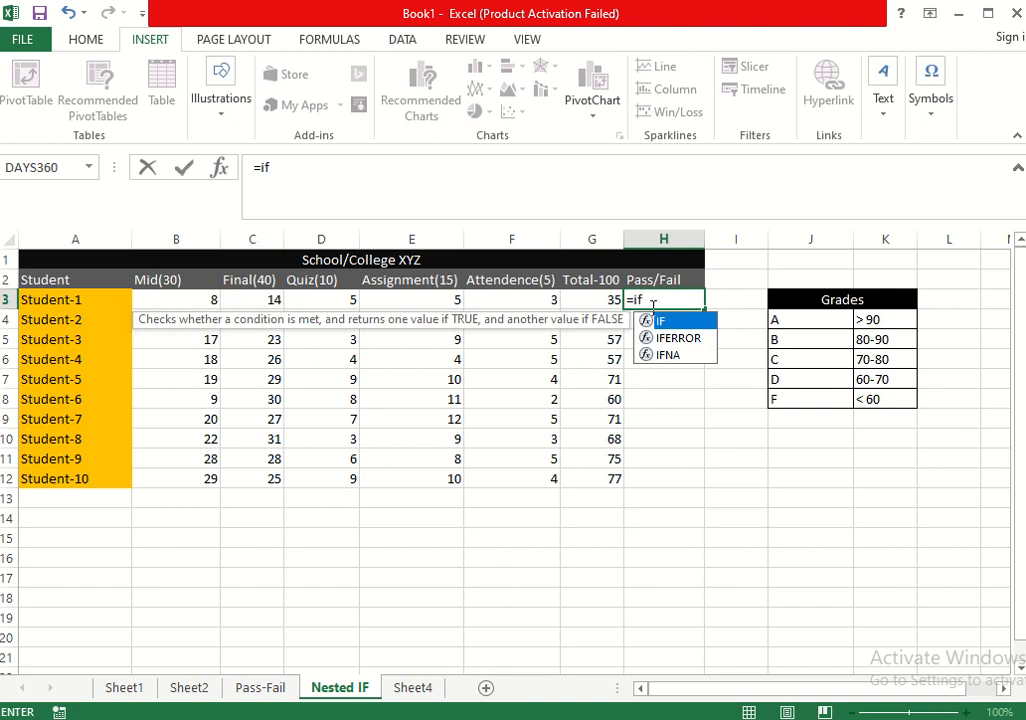
{"action": "double_click", "coordinate": [662, 323]}
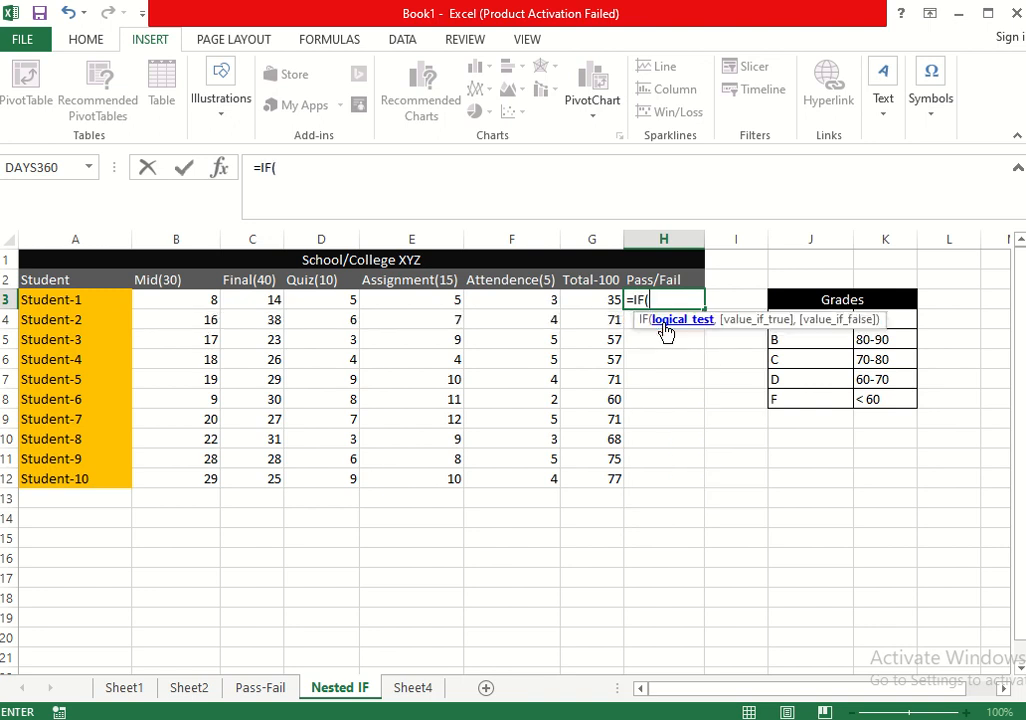
{"action": "left_click", "coordinate": [606, 301]}
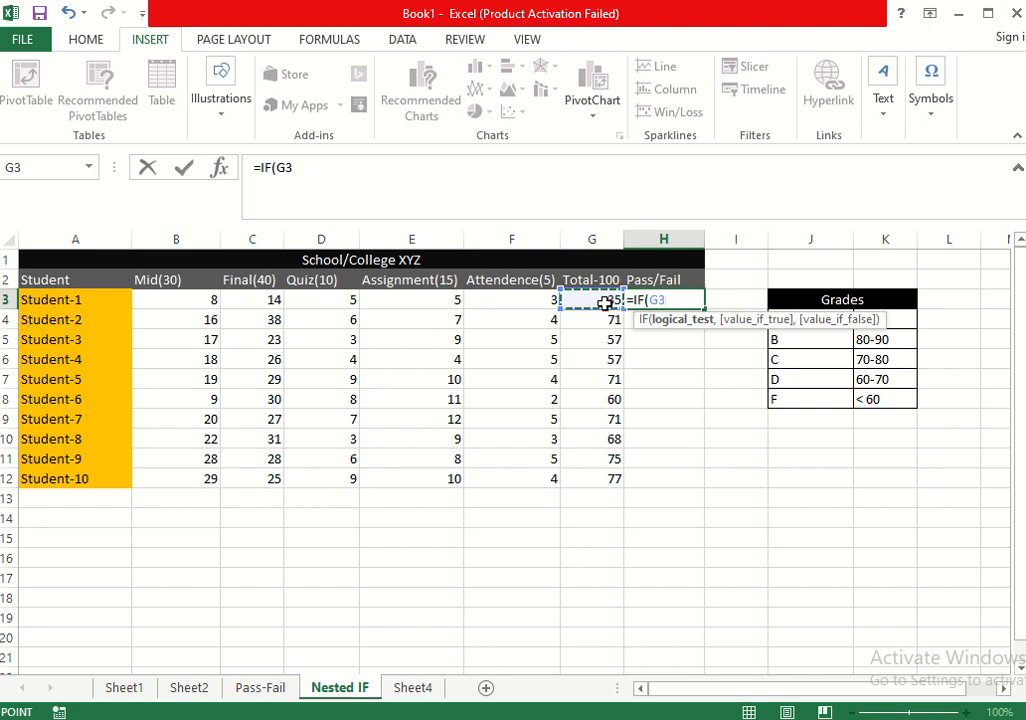
{"action": "type", "text": ">"}
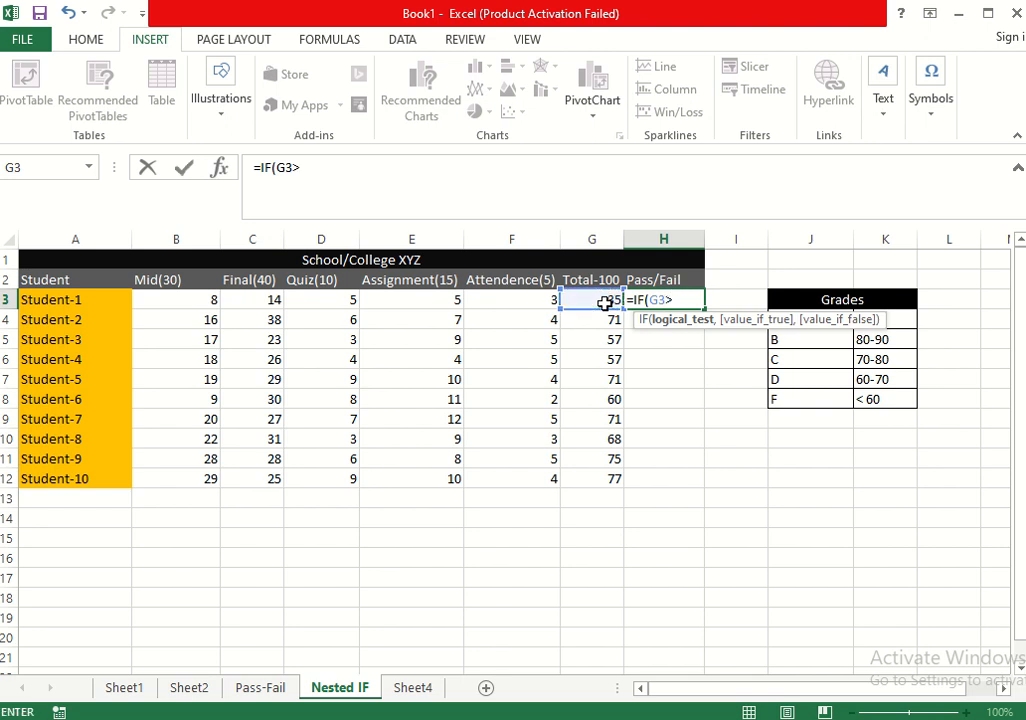
{"action": "type", "text": "=90,"}
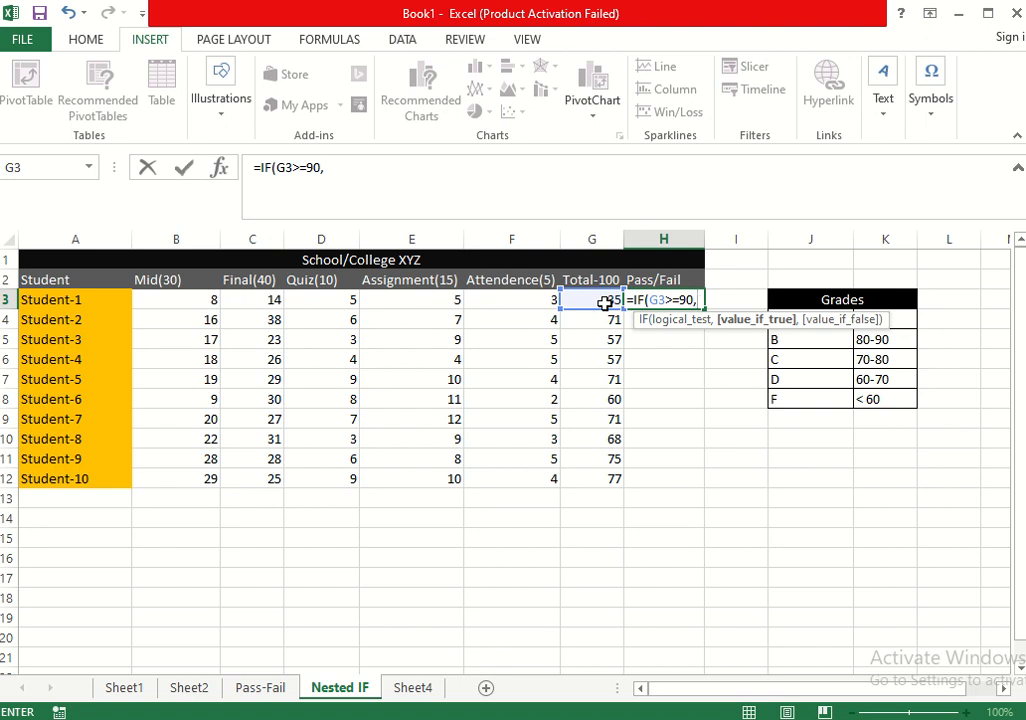
{"action": "type", "text": "\"A\","}
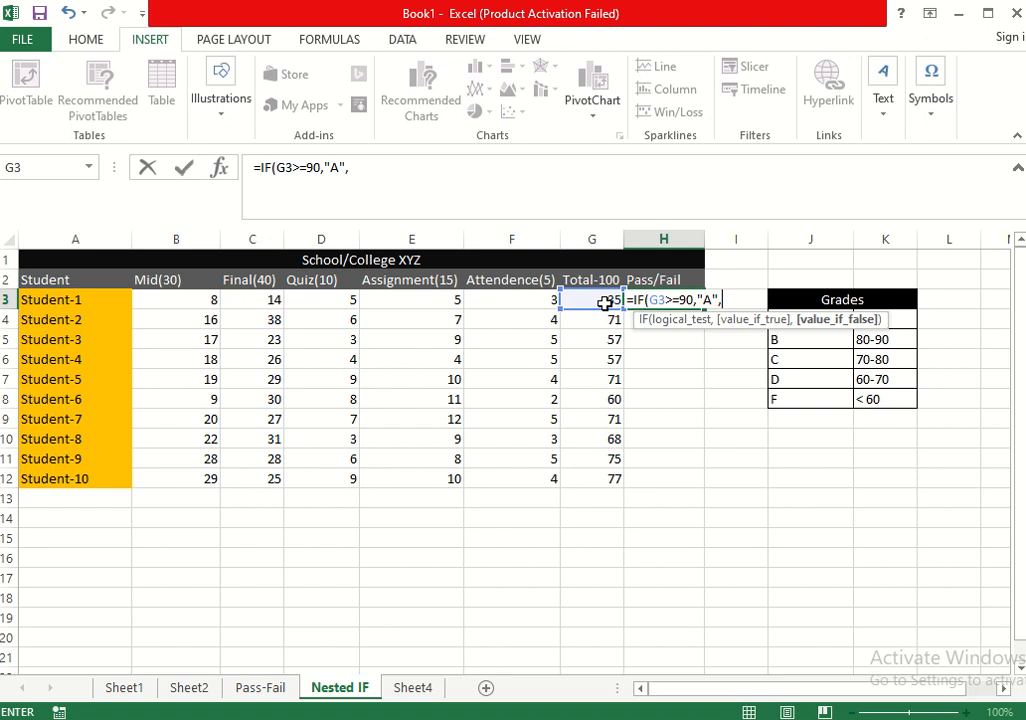
Nest a second IF in the H3 formula that tests G3>=80 and returns "B" when true
{"action": "type", "text": "IF"}
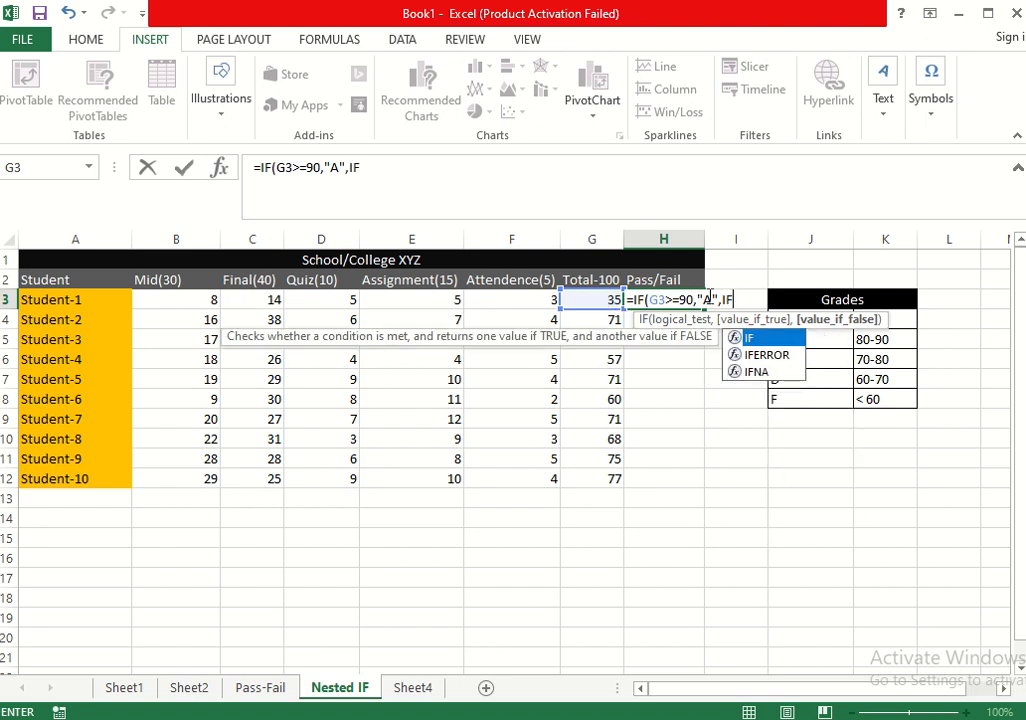
{"action": "double_click", "coordinate": [777, 344]}
{"action": "double_click", "coordinate": [777, 344]}
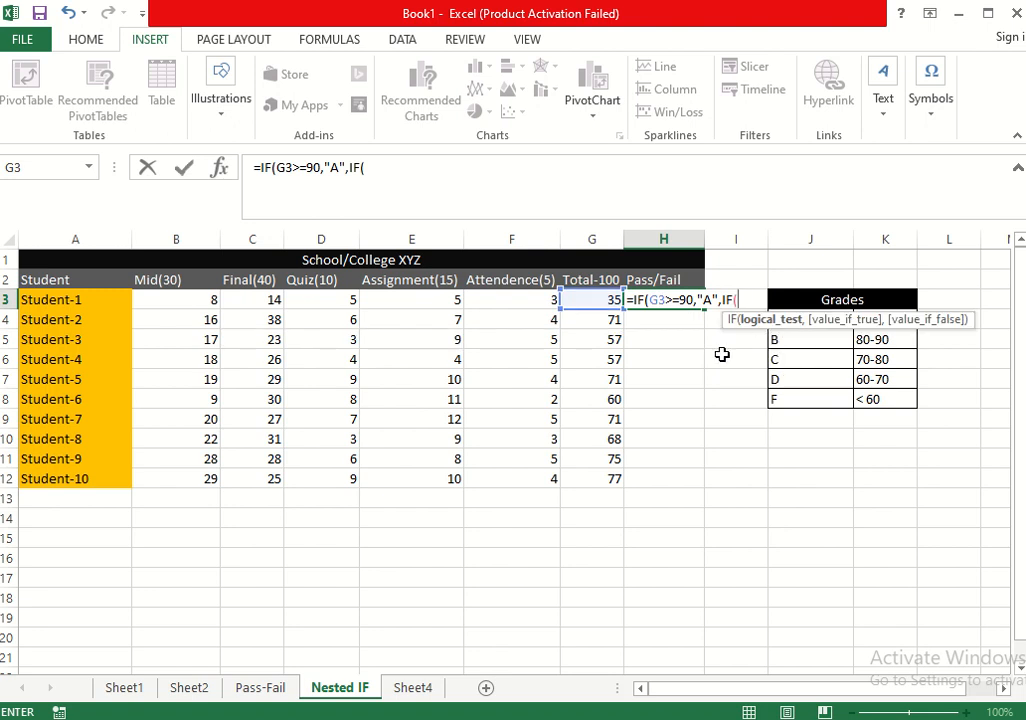
{"action": "left_click", "coordinate": [602, 300]}
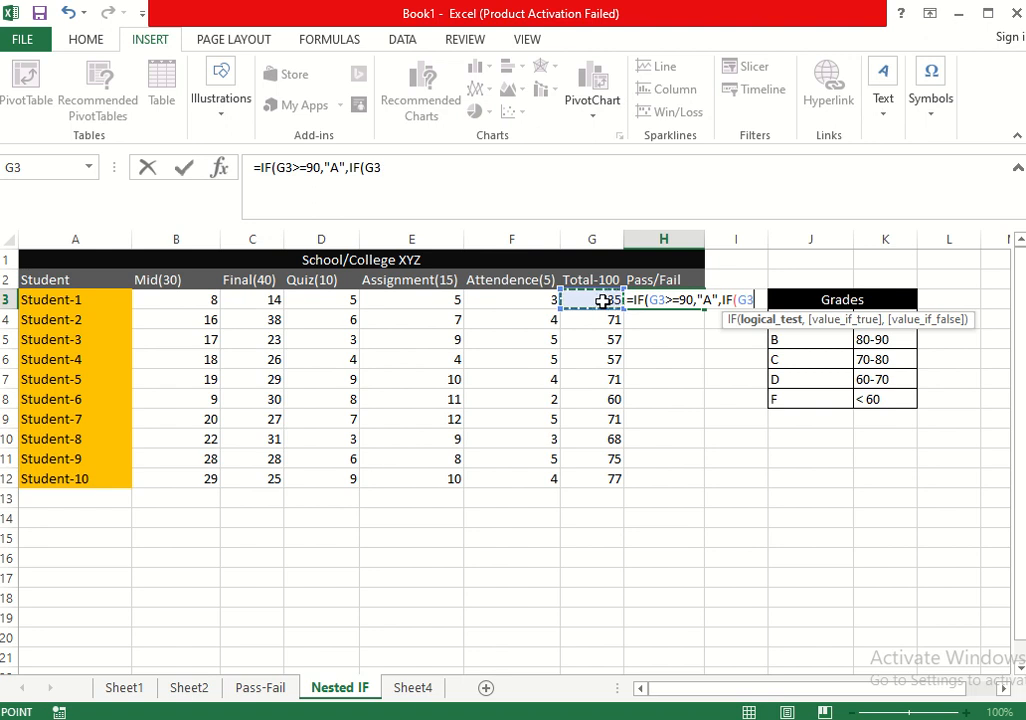
{"action": "type", "text": ">="}
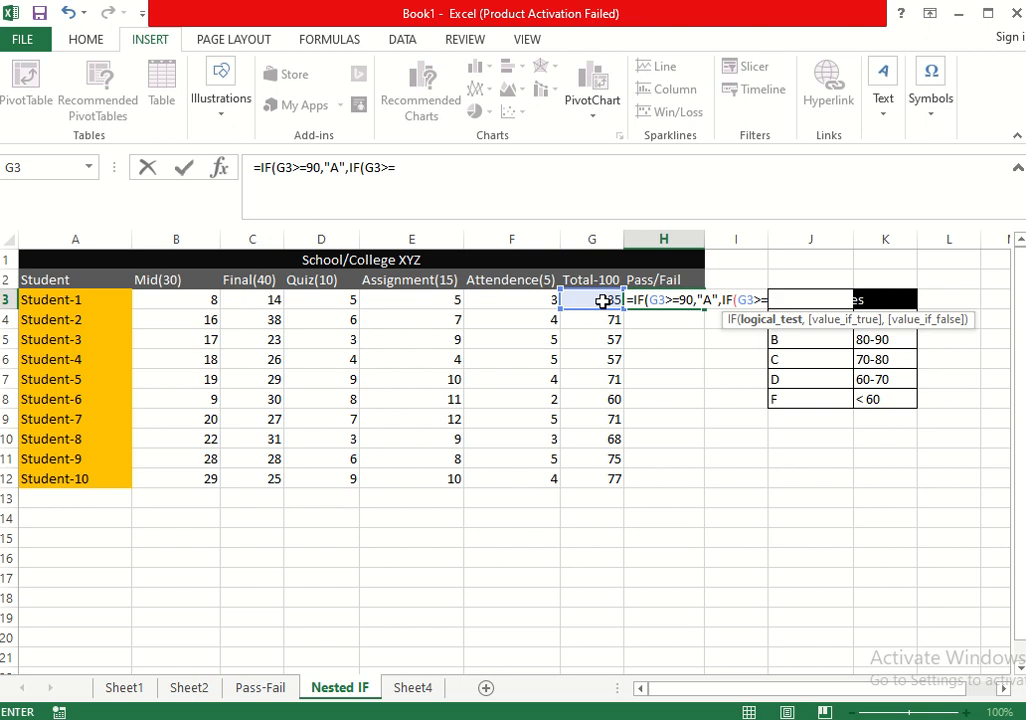
{"action": "type", "text": "80,"}
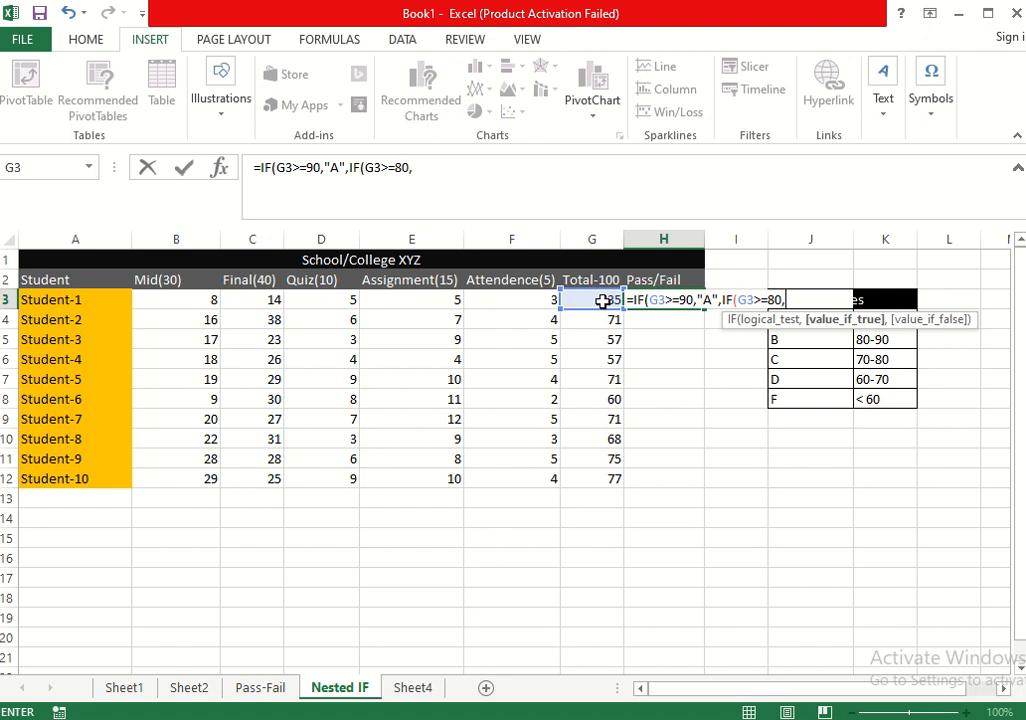
{"action": "type", "text": "\"b"}
{"action": "key", "text": "BackSpace"}
{"action": "type", "text": "B\","}
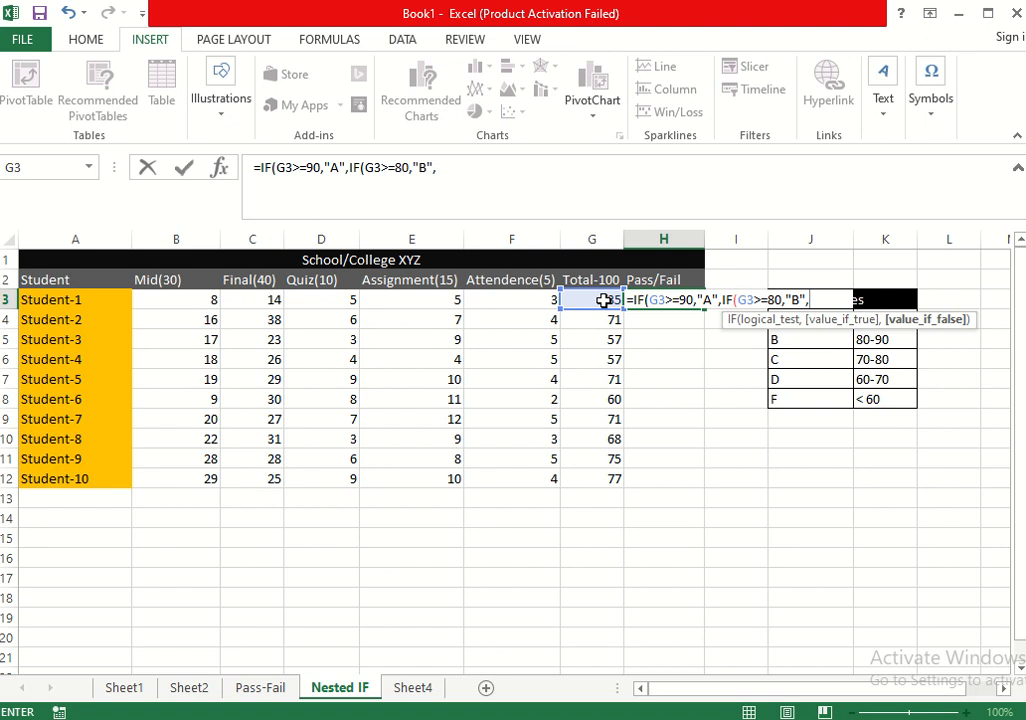
Nest a third IF in the H3 formula that tests G3>=70 and returns "C" when true
{"action": "type", "text": "IF"}
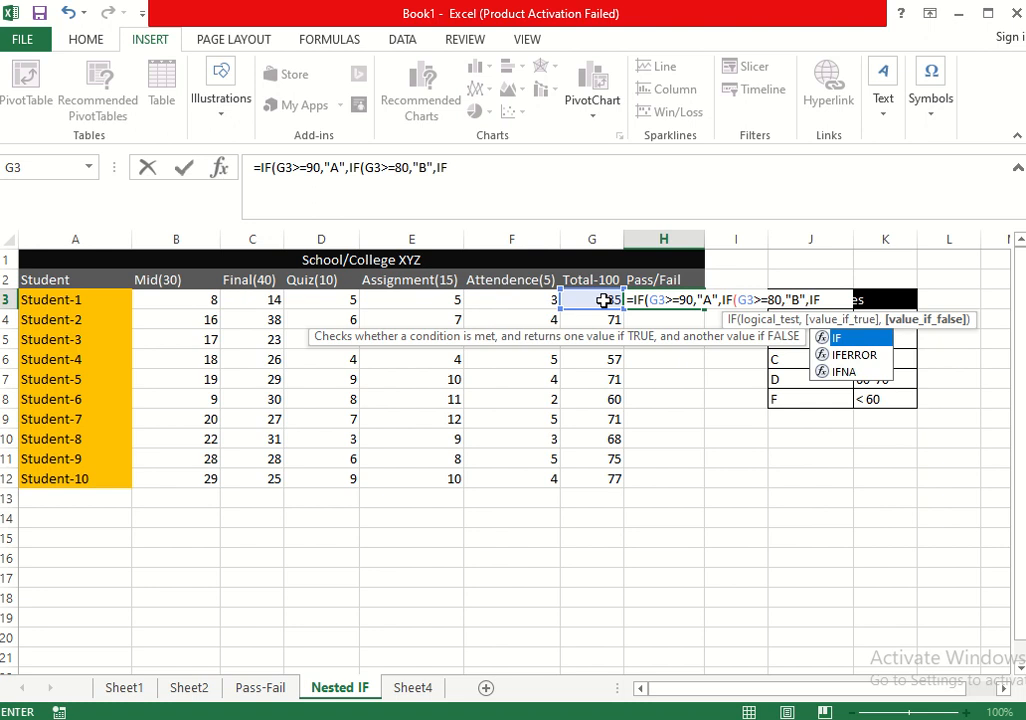
{"action": "type", "text": "("}
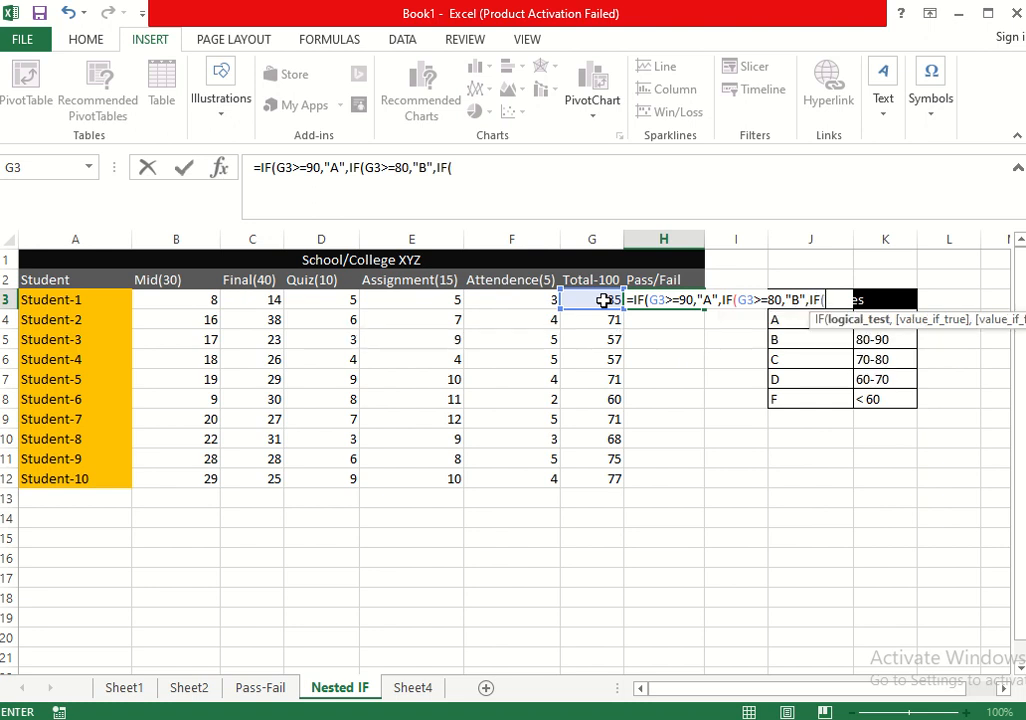
{"action": "left_click", "coordinate": [600, 300]}
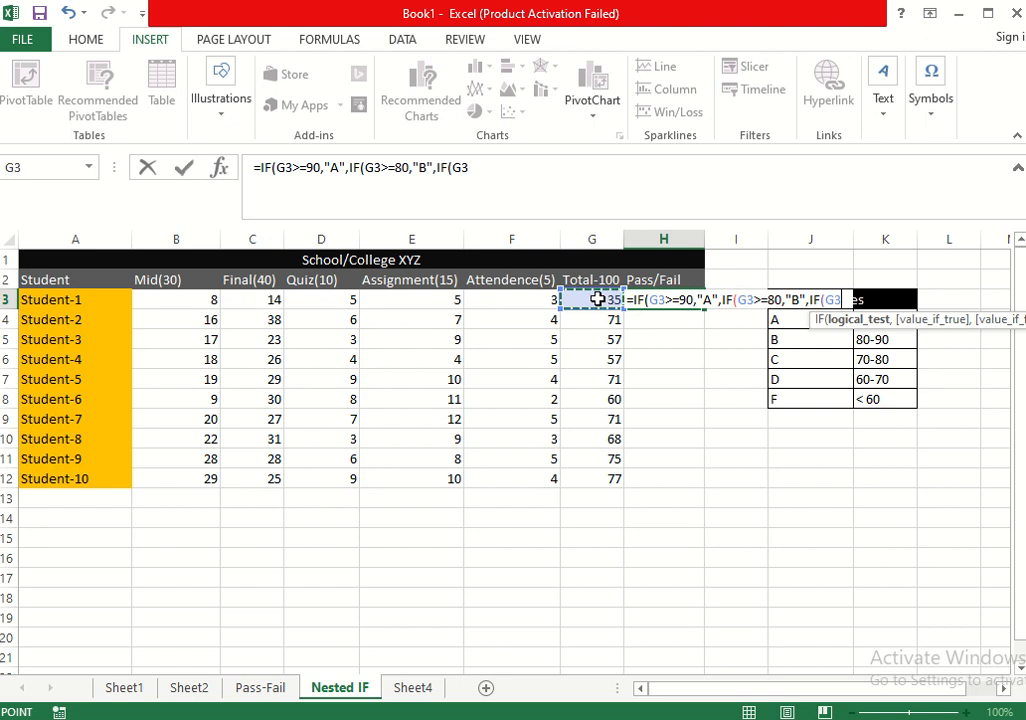
{"action": "type", "text": ">="}
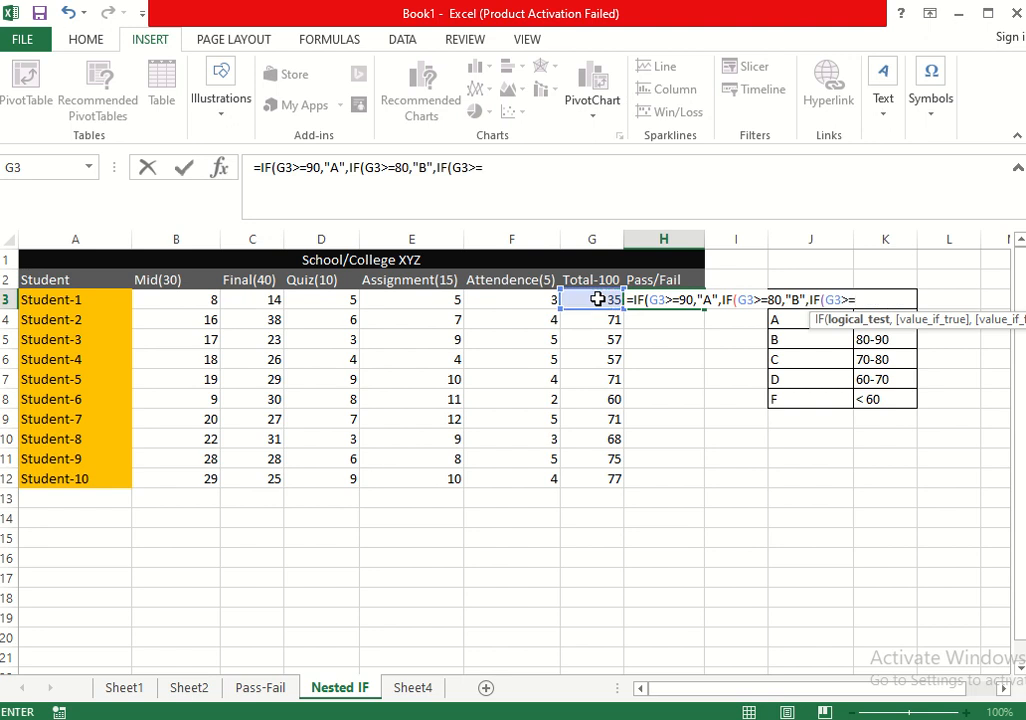
{"action": "type", "text": "70"}
{"action": "type", "text": ","}
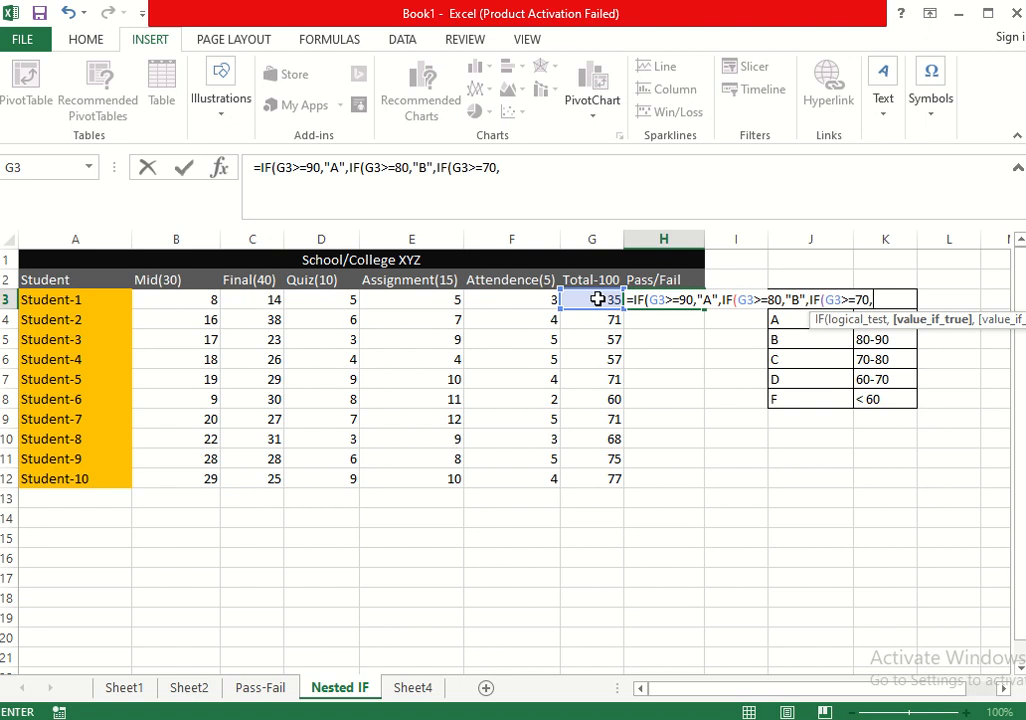
{"action": "type", "text": "\"C\","}
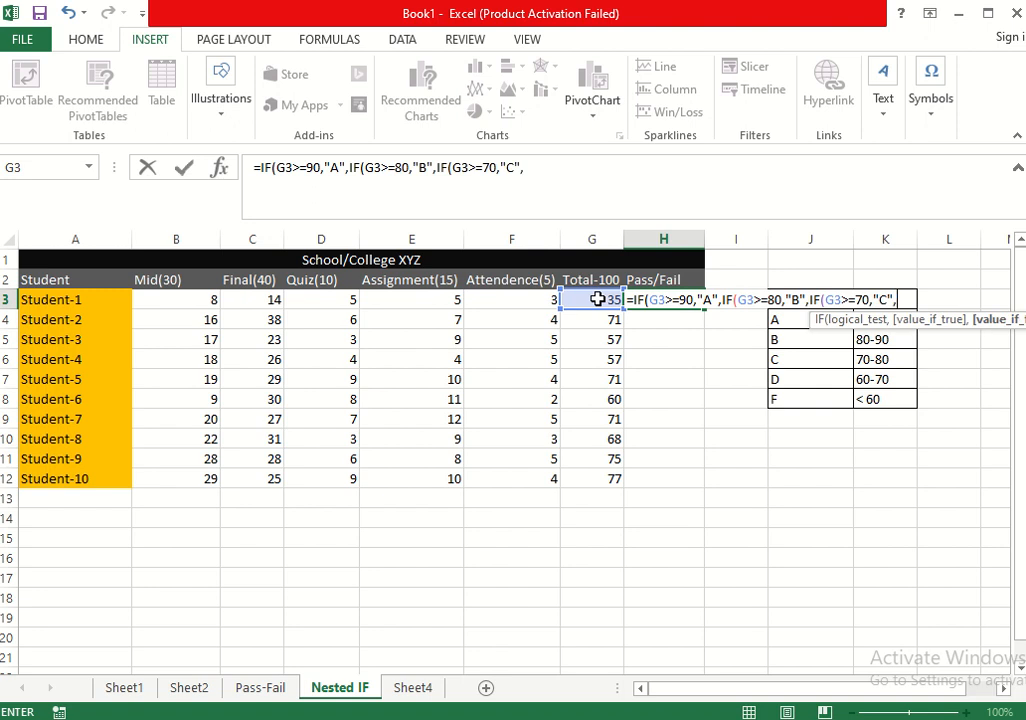
Nest a fourth IF in the H3 formula that tests G3>=60 and returns "D" when true
{"action": "type", "text": "IF"}
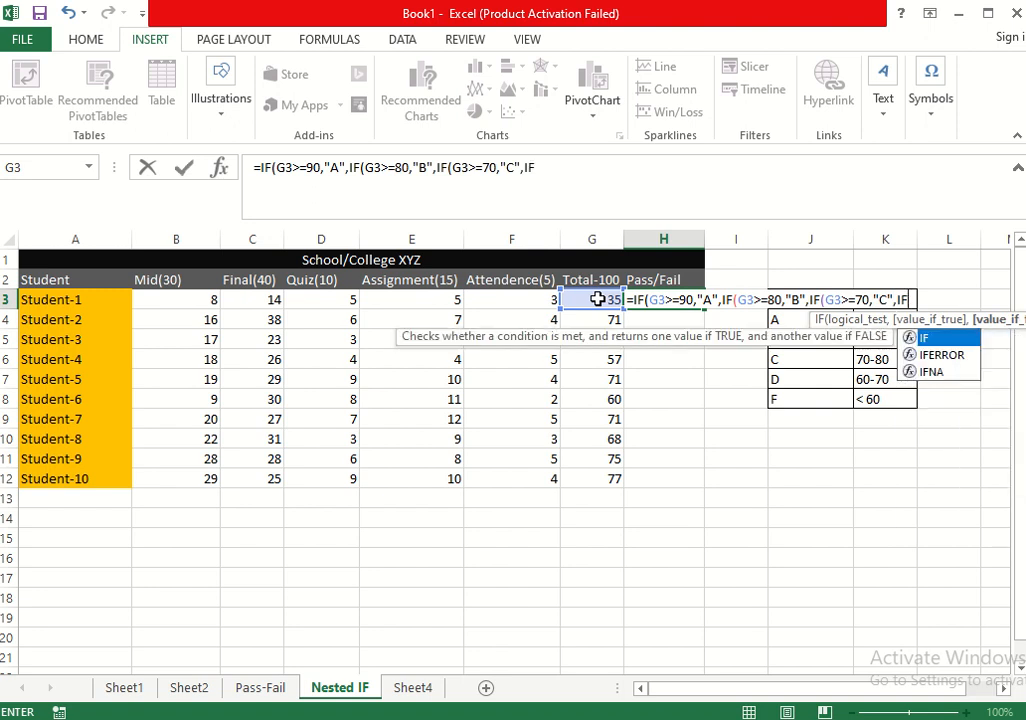
{"action": "double_click", "coordinate": [928, 337]}
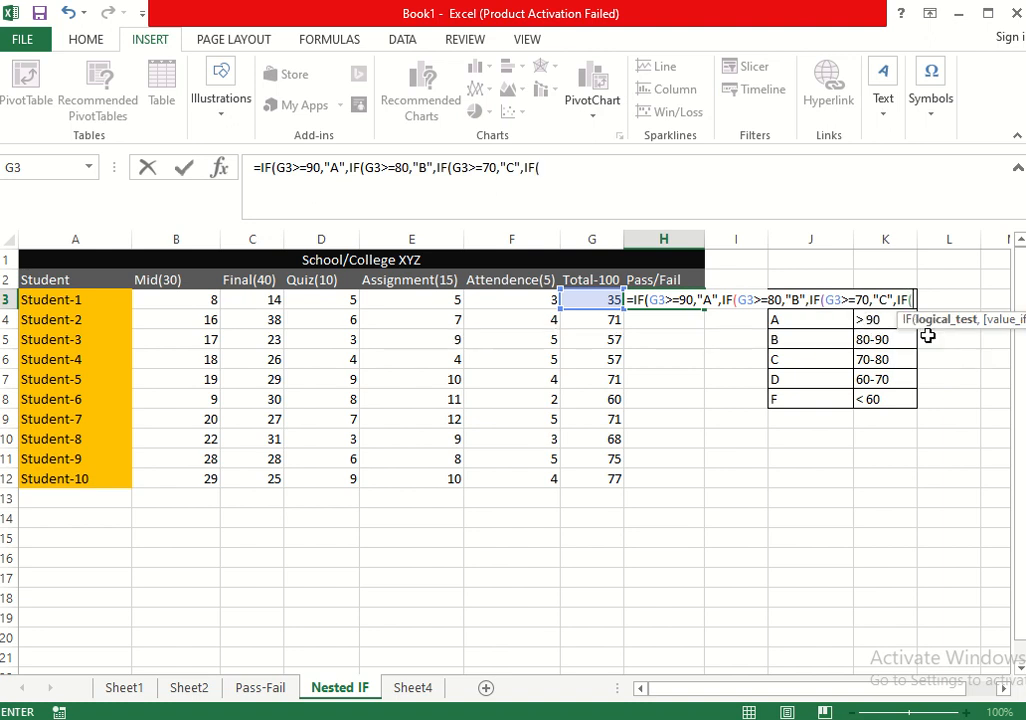
{"action": "left_click", "coordinate": [593, 300]}
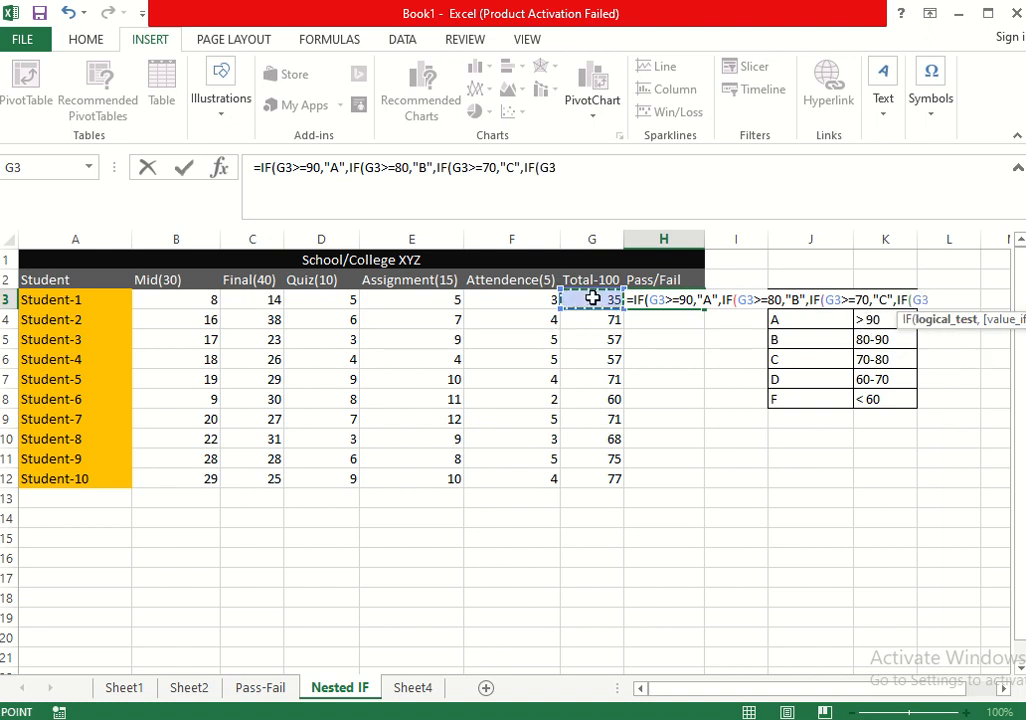
{"action": "type", "text": ">"}
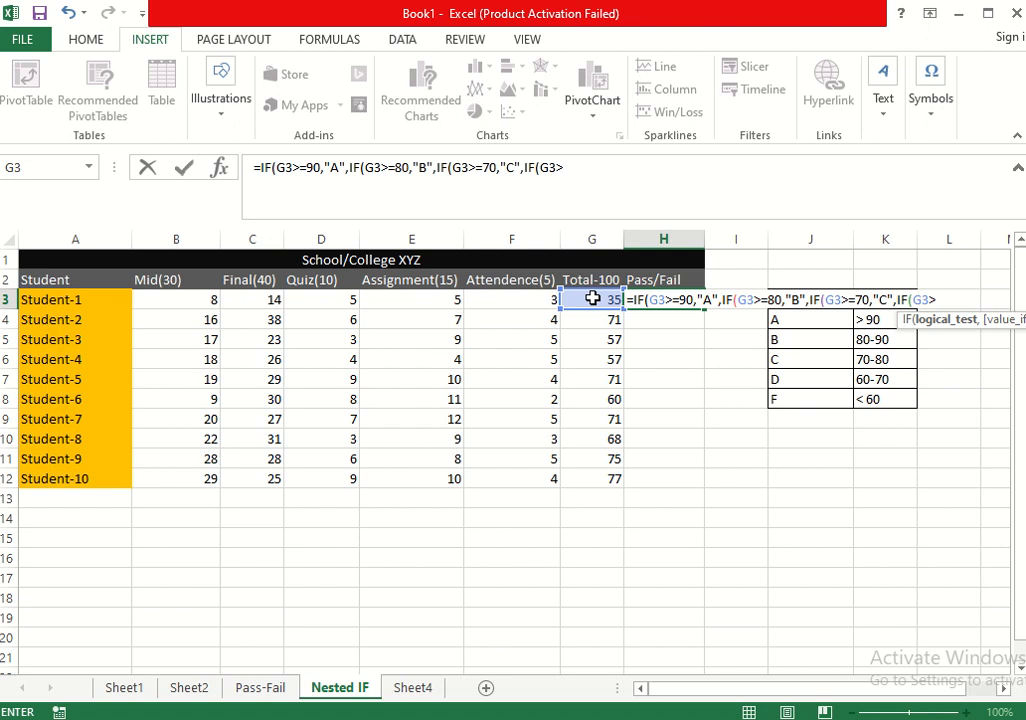
{"action": "type", "text": "="}
{"action": "type", "text": "60"}
{"action": "type", "text": "<"}
{"action": "key", "text": "BackSpace"}
{"action": "key", "text": "BackSpace"}
{"action": "type", "text": "0,"}
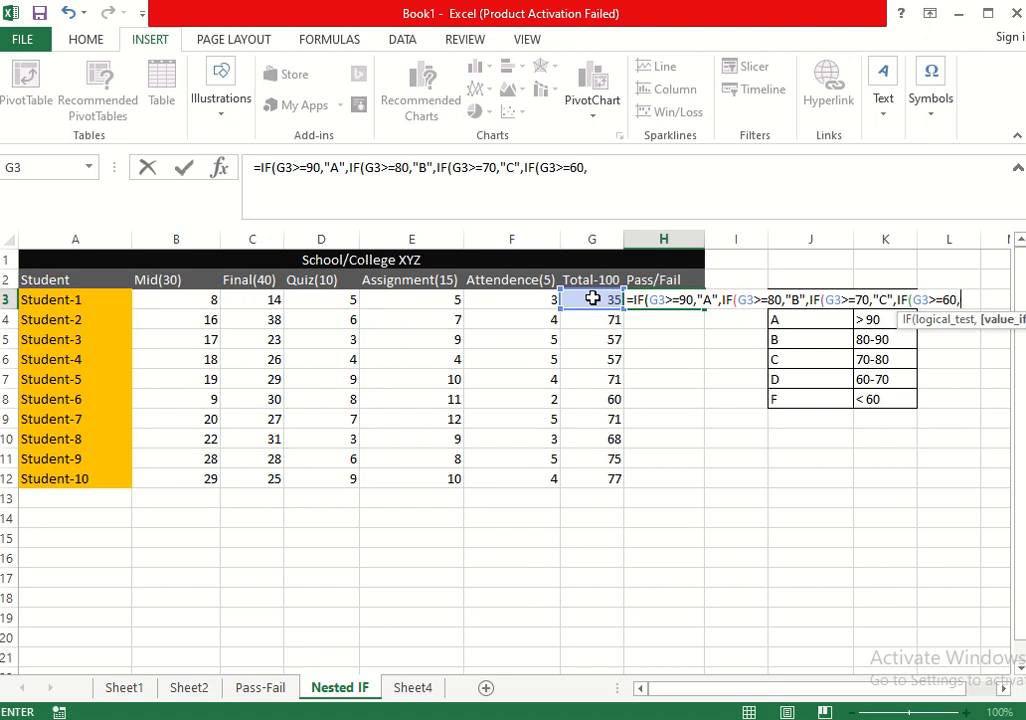
{"action": "type", "text": "\"D\","}
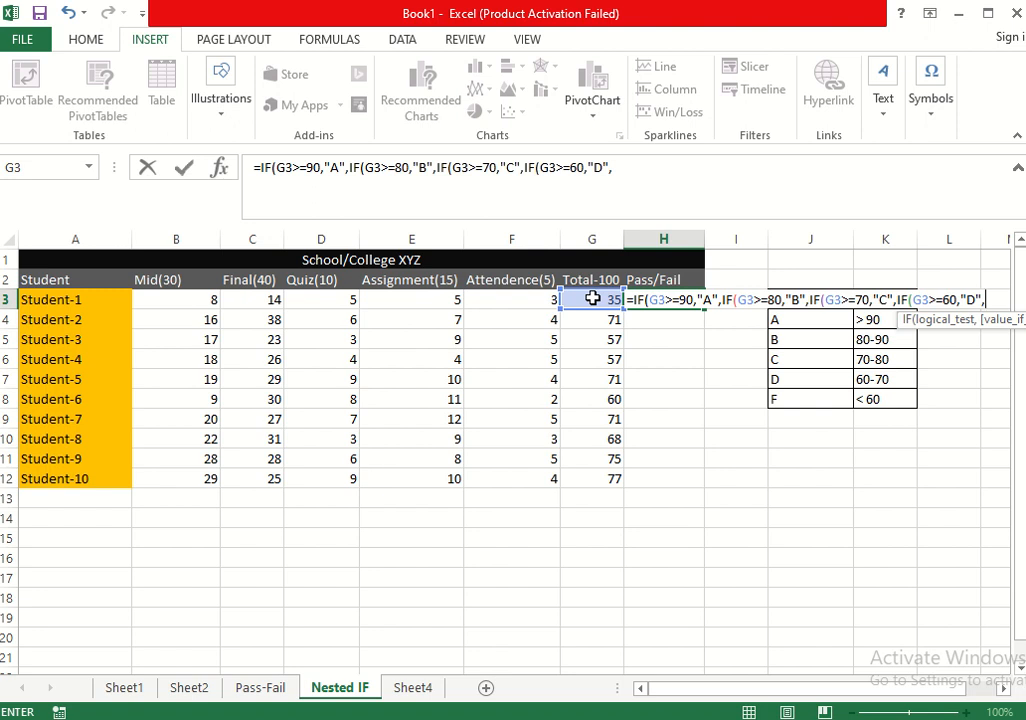
Complete the H3 formula with "F" as the final false value, closing all four IF functions
{"action": "type", "text": "\",\"F\""}
{"action": "type", "text": "))))"}
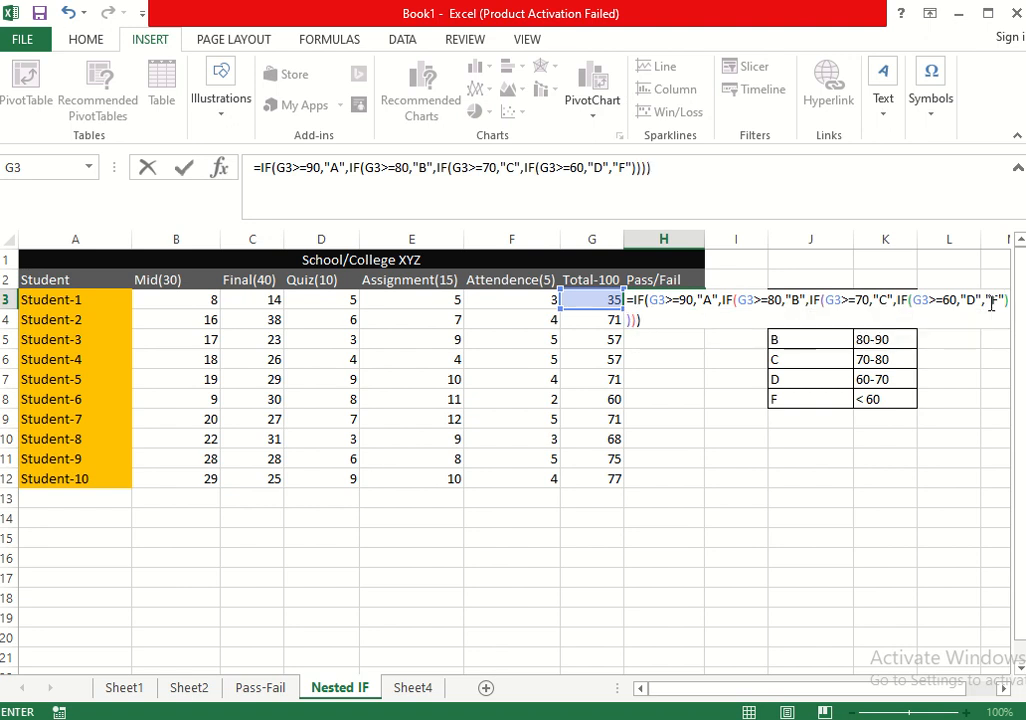
{"action": "key", "text": "Return"}
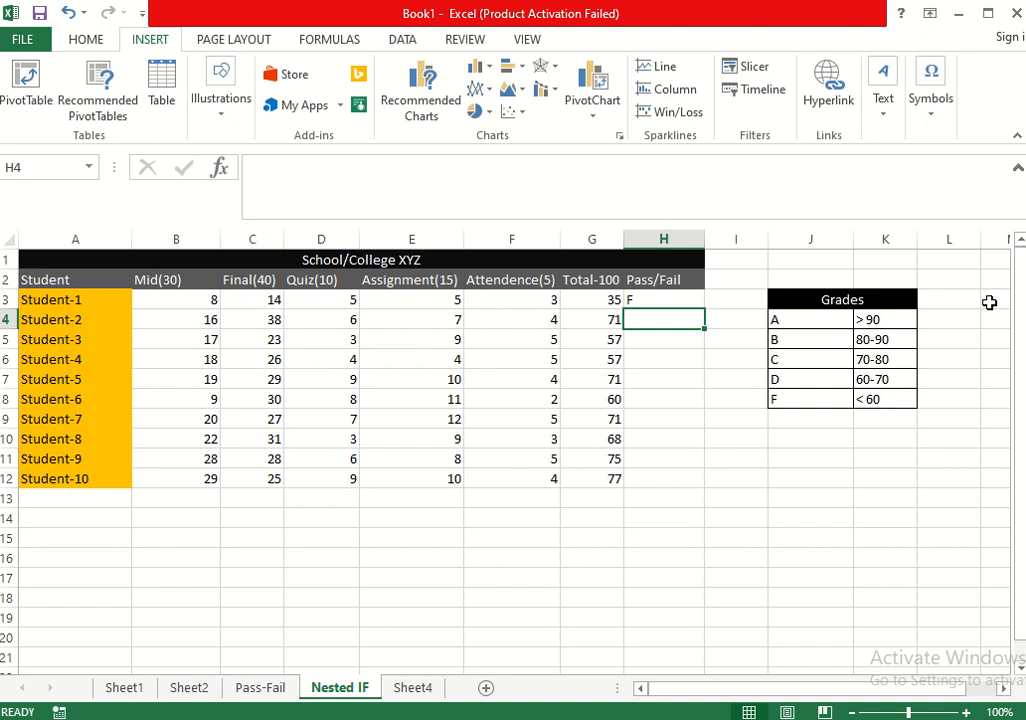
{"action": "left_click", "coordinate": [653, 298]}
{"action": "double_click", "coordinate": [653, 298]}
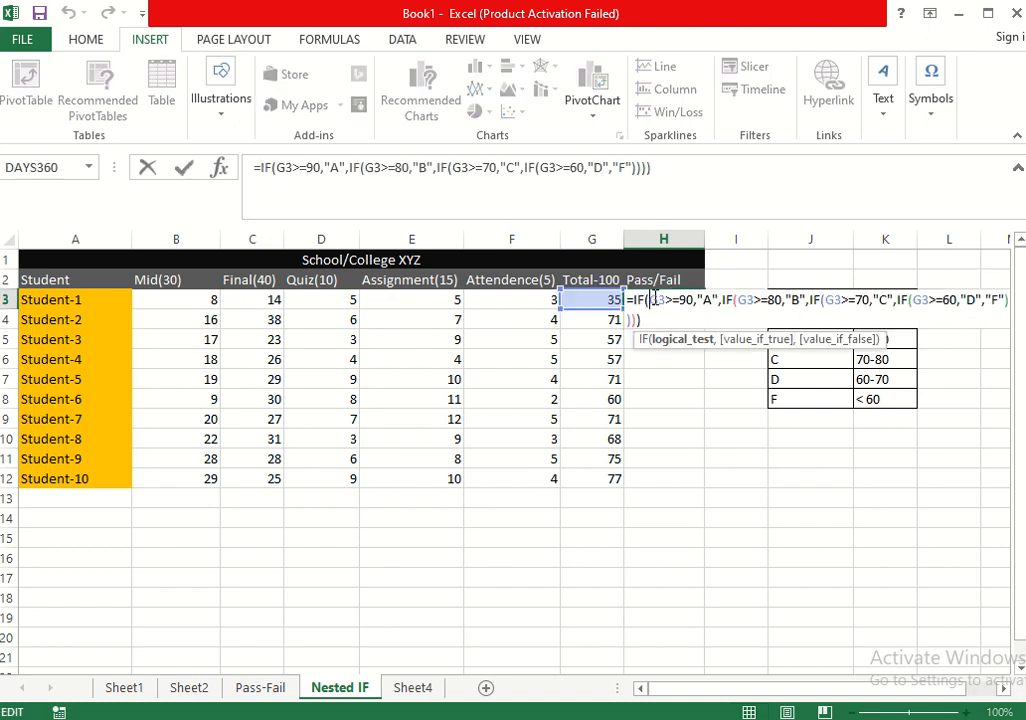
{"action": "left_click", "coordinate": [666, 391]}
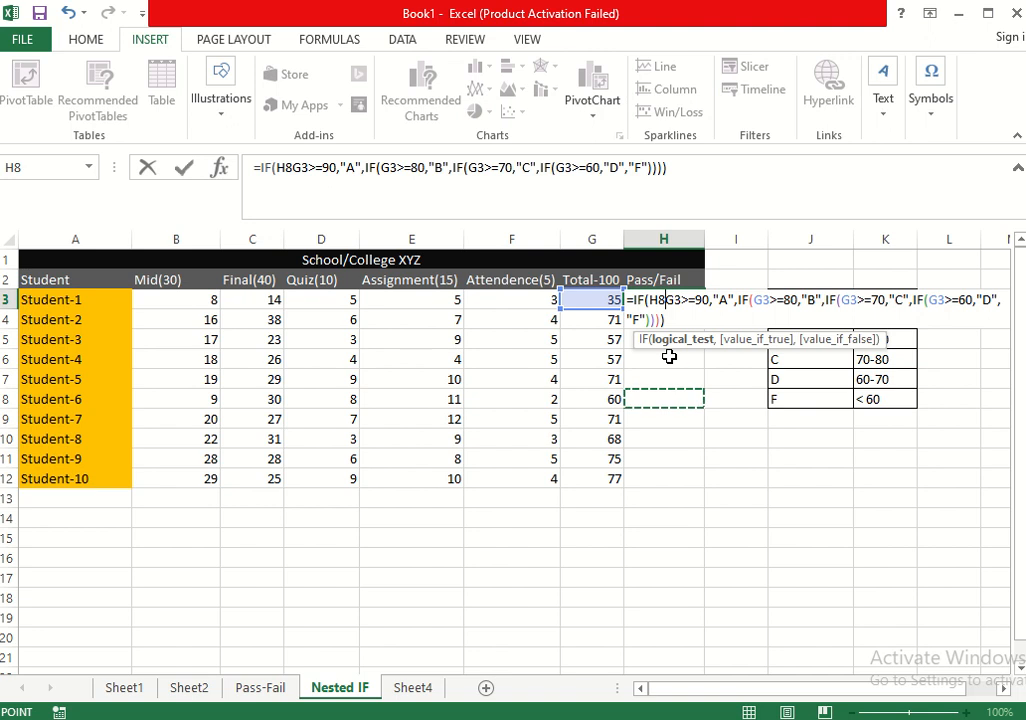
{"action": "key", "text": "BackSpace"}
{"action": "key", "text": "BackSpace"}
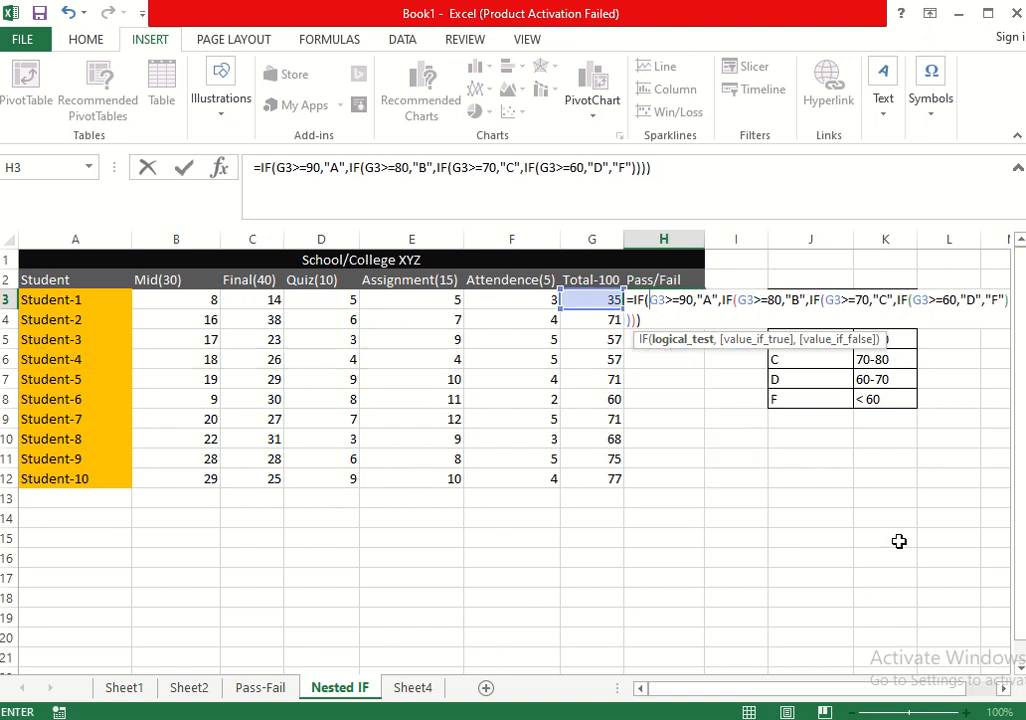
{"action": "left_click", "coordinate": [590, 326]}
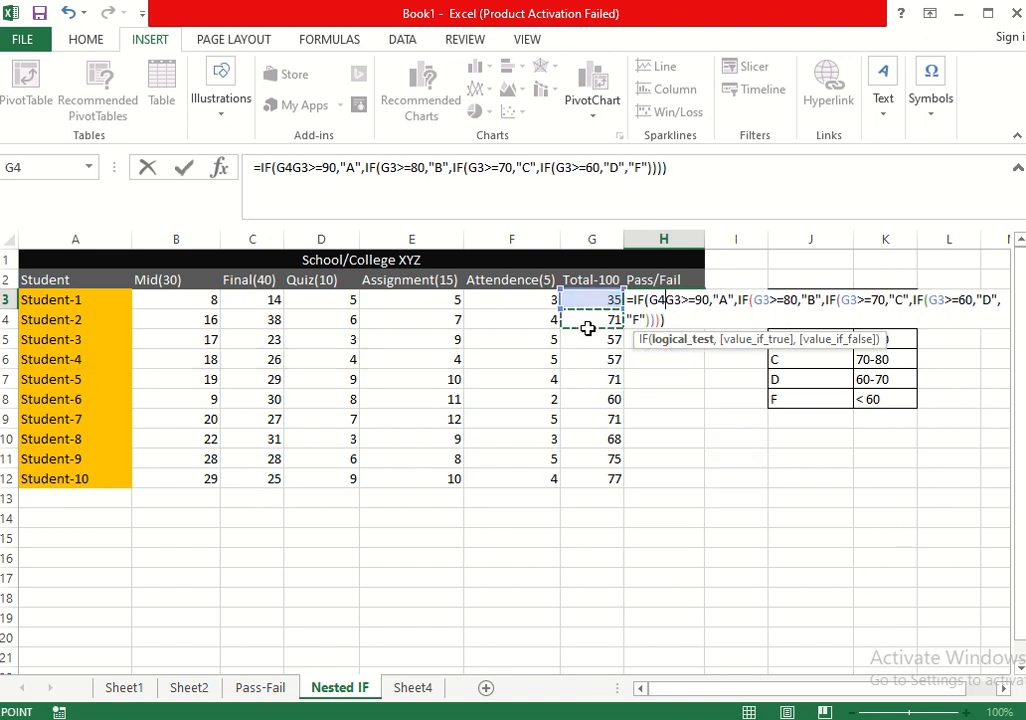
{"action": "key", "text": "BackSpace"}
{"action": "key", "text": "BackSpace"}
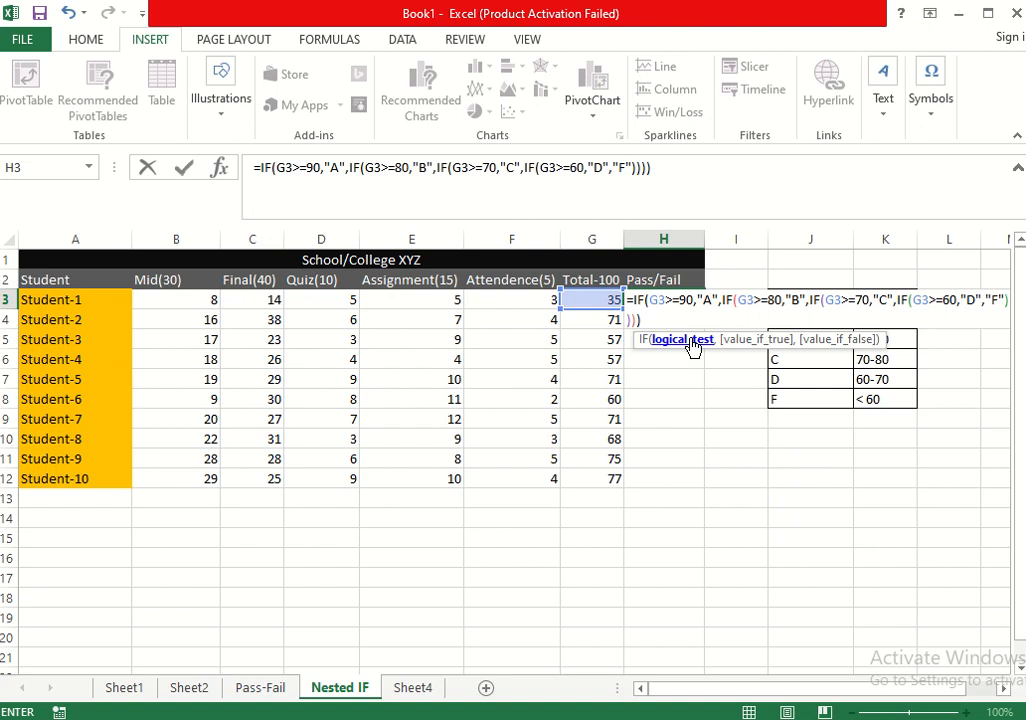
{"action": "key", "text": "Return"}
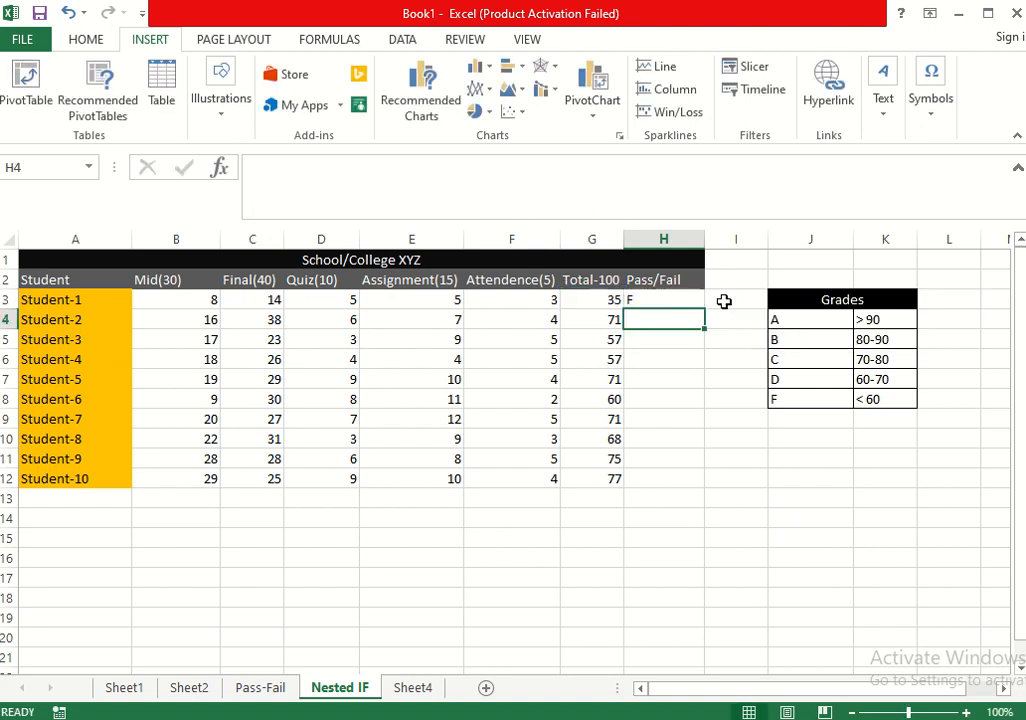
Fill the nested IF formula from H3 down to H12
{"action": "left_click", "coordinate": [694, 299]}
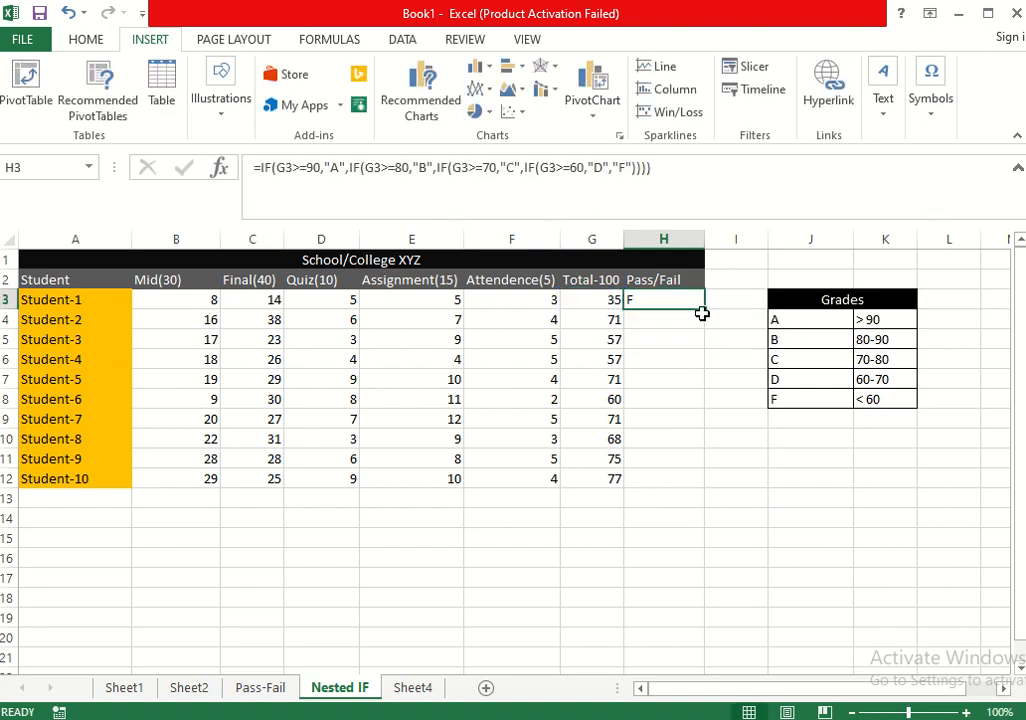
{"action": "left_click_drag", "start_coordinate": [704, 309], "coordinate": [691, 478]}
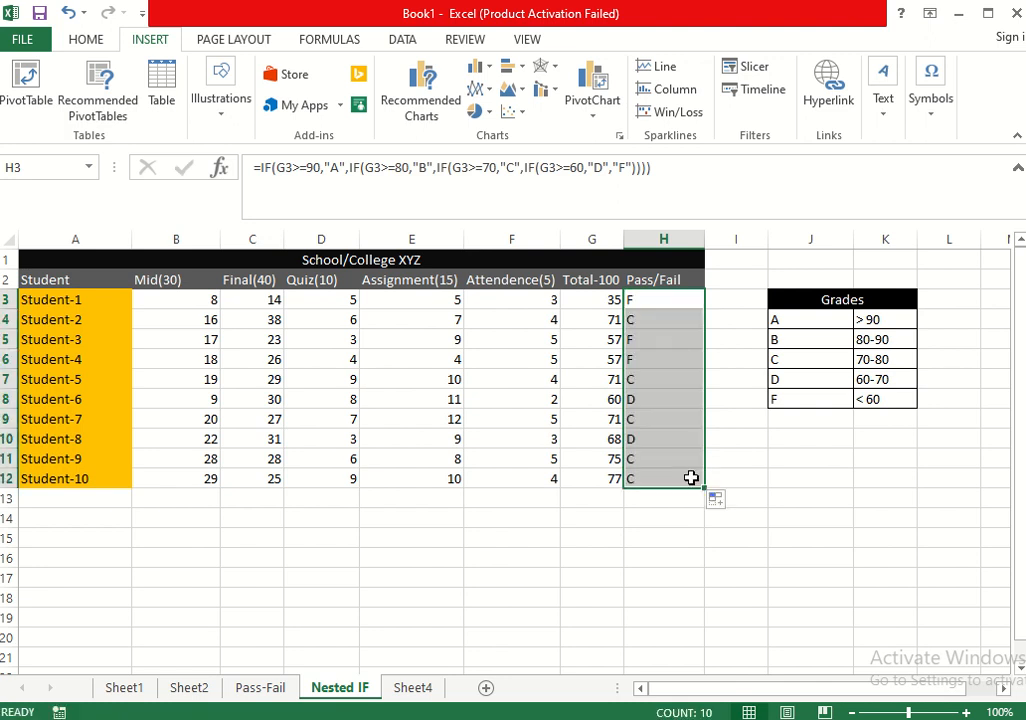
{"action": "left_click", "coordinate": [795, 458]}
Examine the cell references in the copied nested IF formula in H4, leaving the formula as it is
{"action": "double_click", "coordinate": [659, 321]}
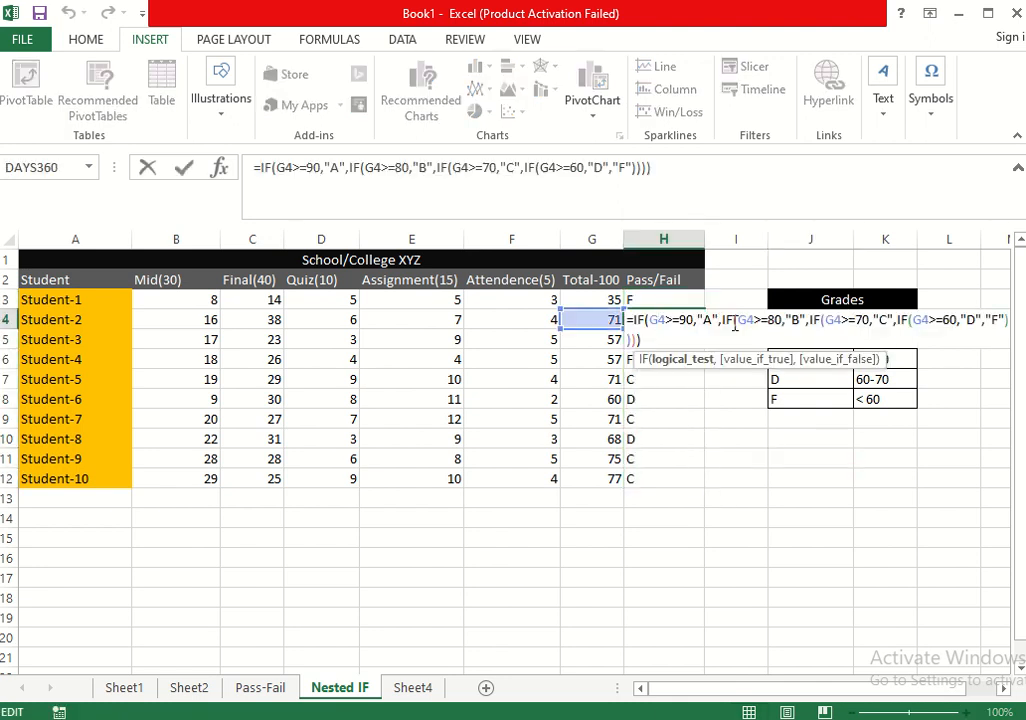
{"action": "left_click", "coordinate": [661, 338]}
{"action": "key", "text": "Return"}
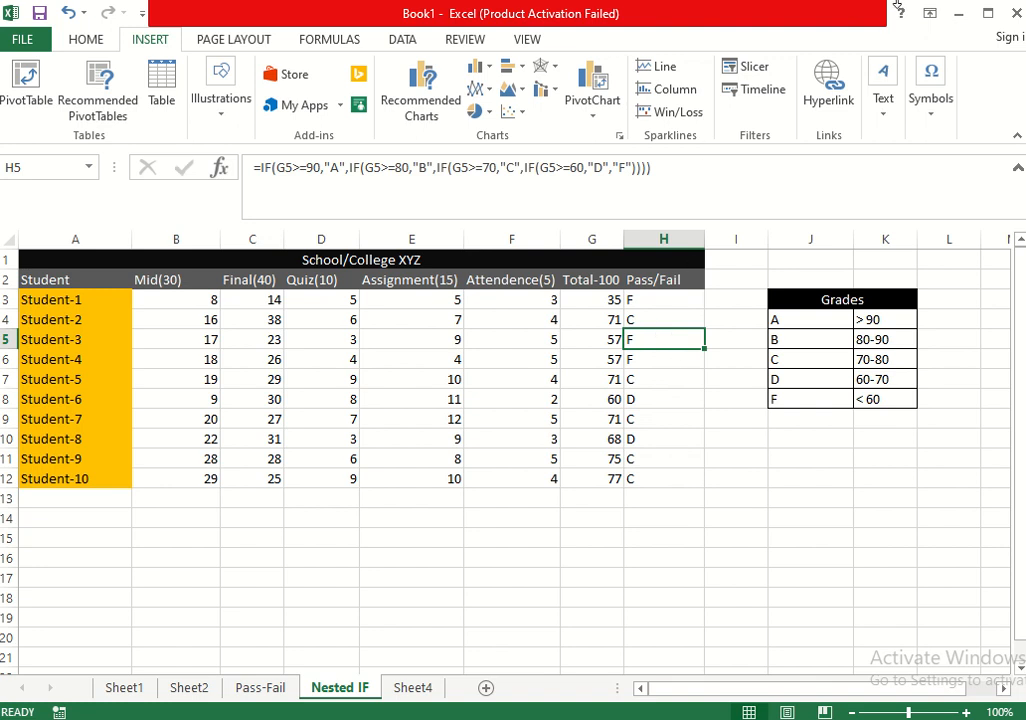
{"action": "left_click", "coordinate": [958, 13]}
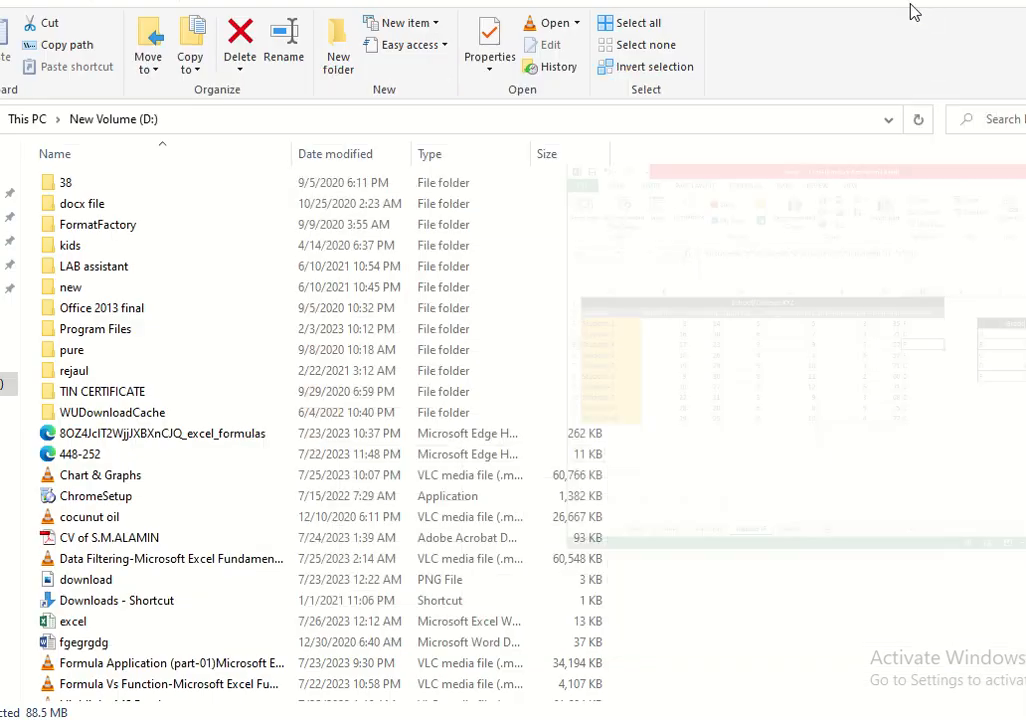
{"action": "right_click", "coordinate": [596, 5]}
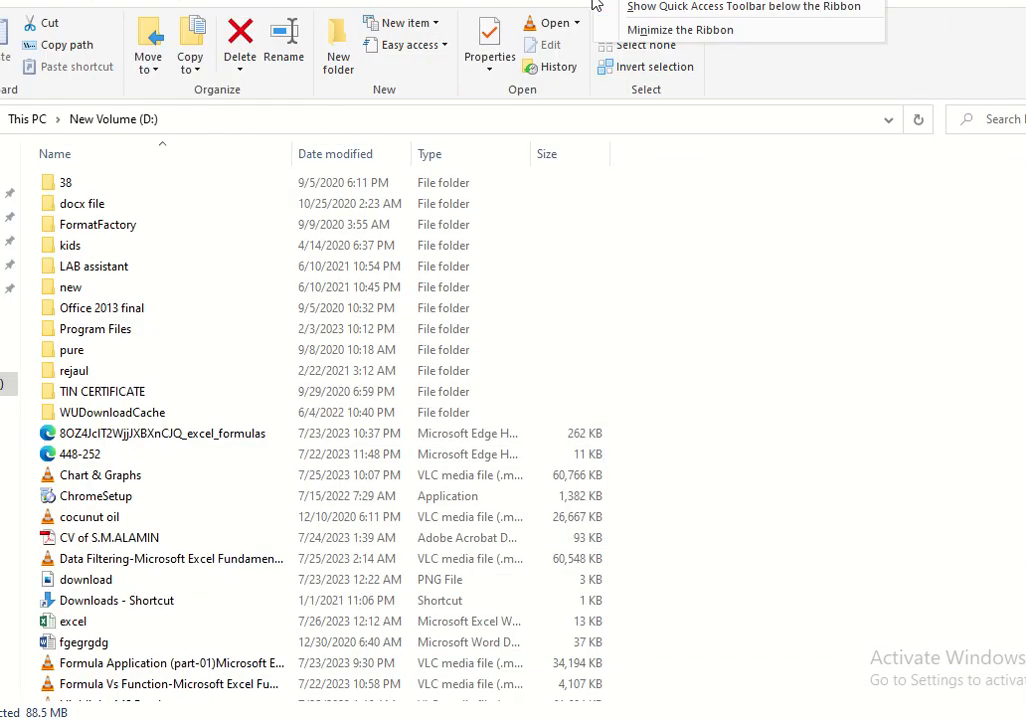
{"action": "left_click", "coordinate": [834, 226]}
{"action": "mouse_move", "coordinate": [397, 17]}
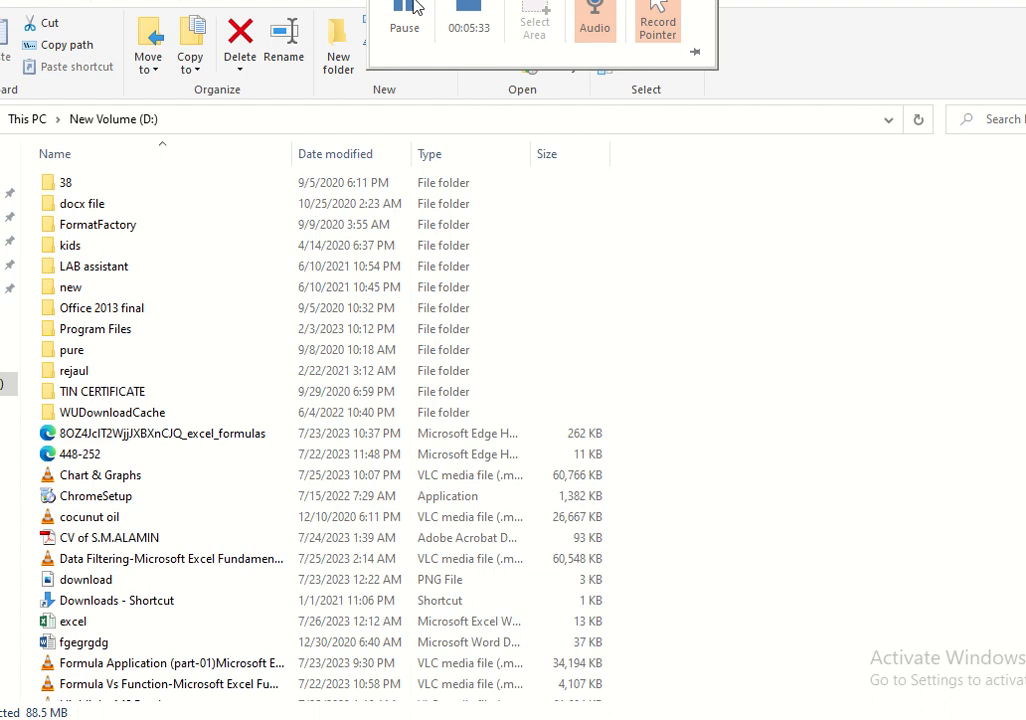